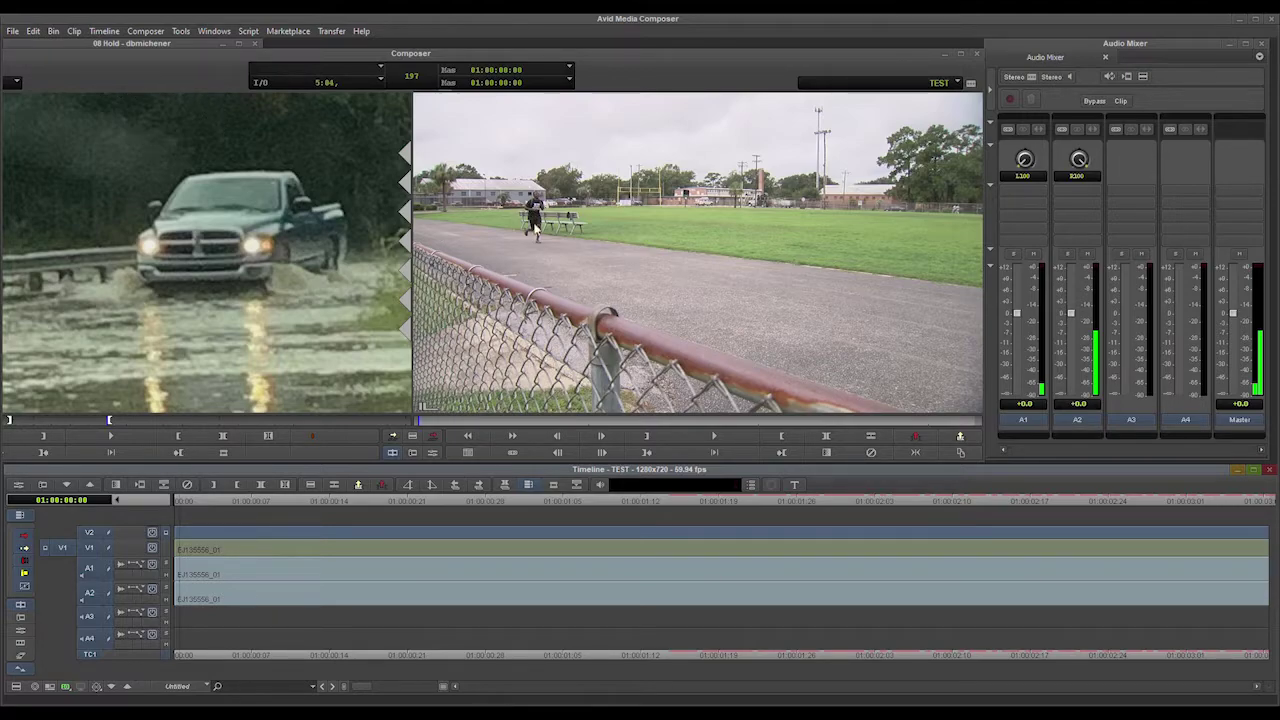
Park the position indicator a few frames into the running clip
{"action": "left_click_drag", "start_coordinate": [183, 500], "coordinate": [10, 578]}
Search the effects list for 'blu' and select the Blur Effect filter
{"action": "left_click", "coordinate": [79, 46]}
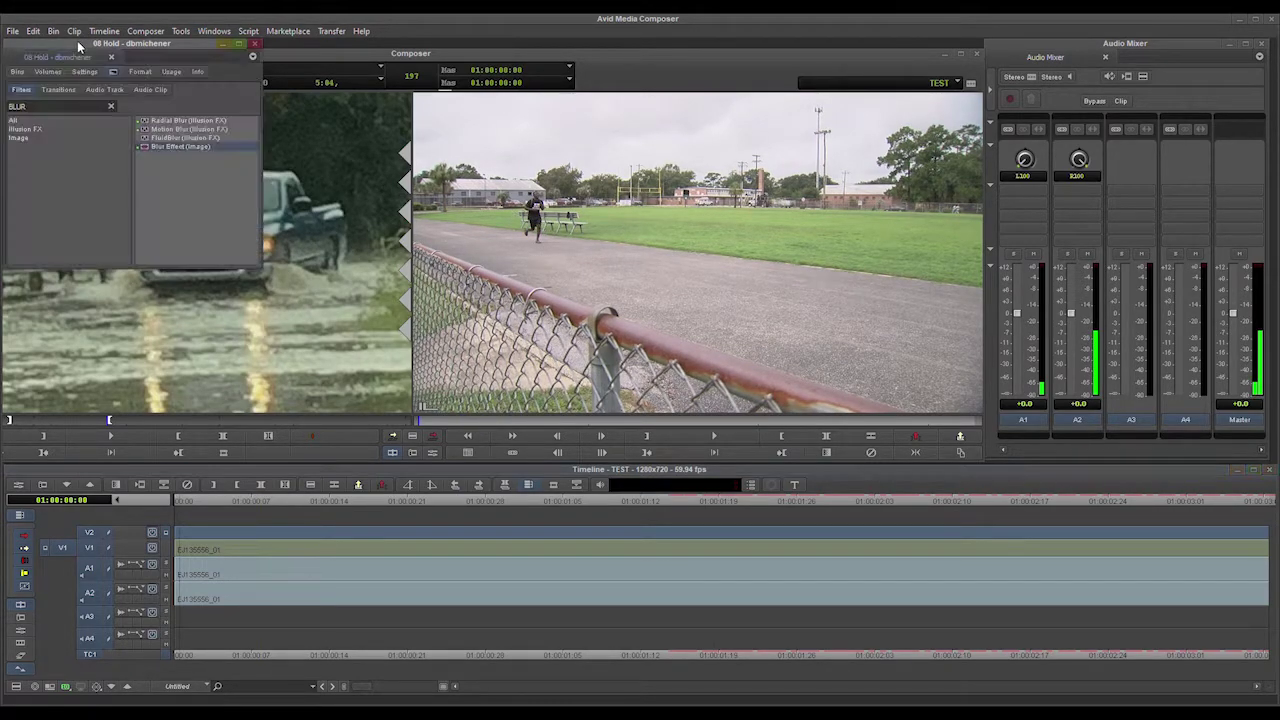
{"action": "left_click", "coordinate": [111, 106]}
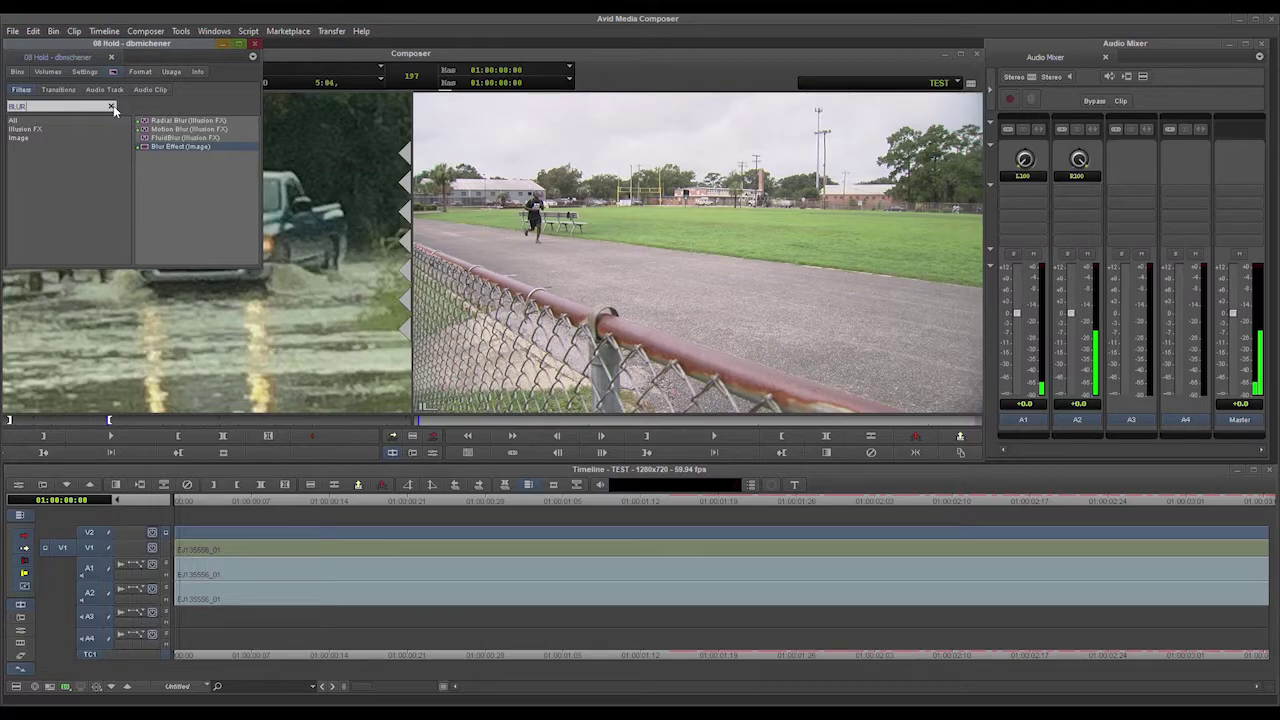
{"action": "left_click", "coordinate": [18, 73]}
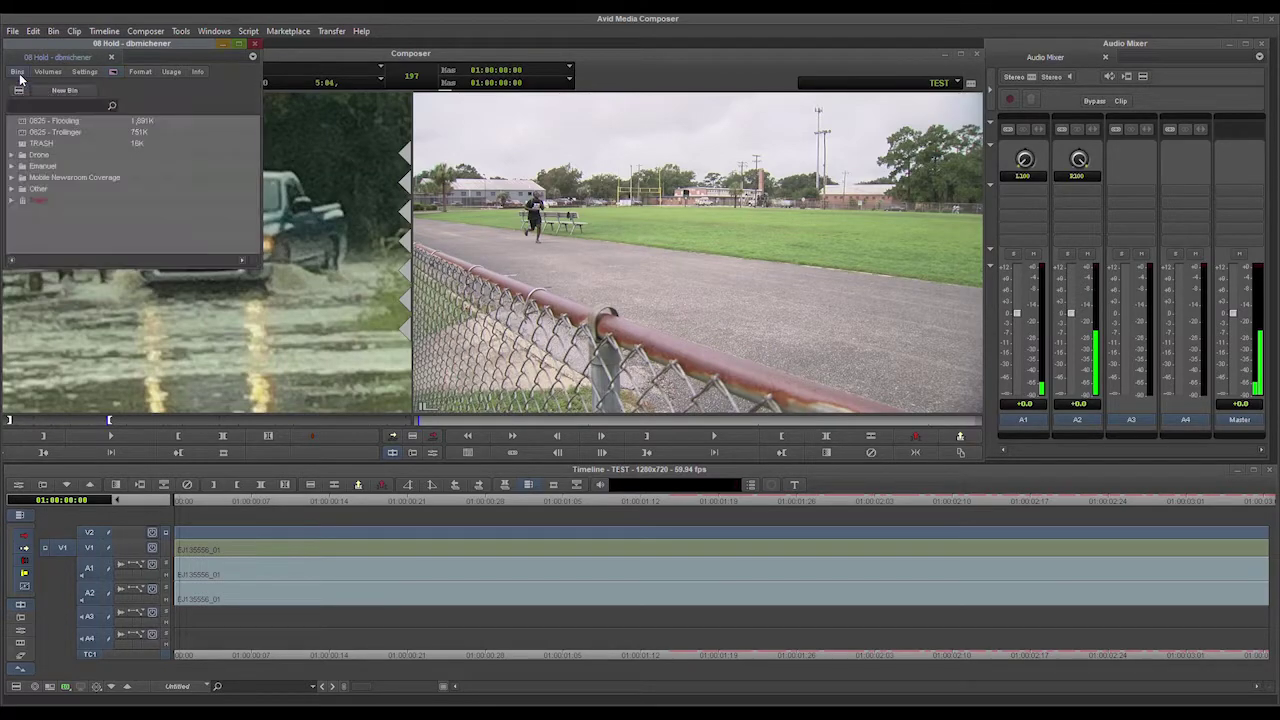
{"action": "left_click", "coordinate": [114, 73]}
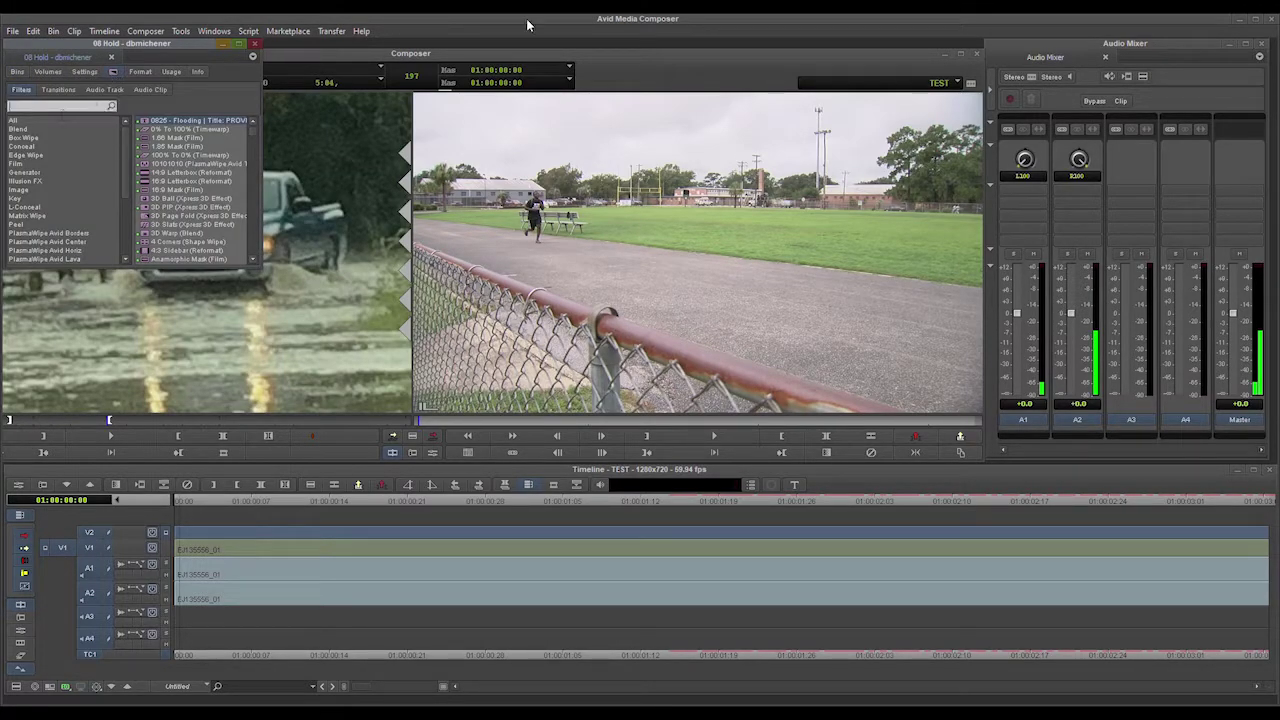
{"action": "type", "text": "blur"}
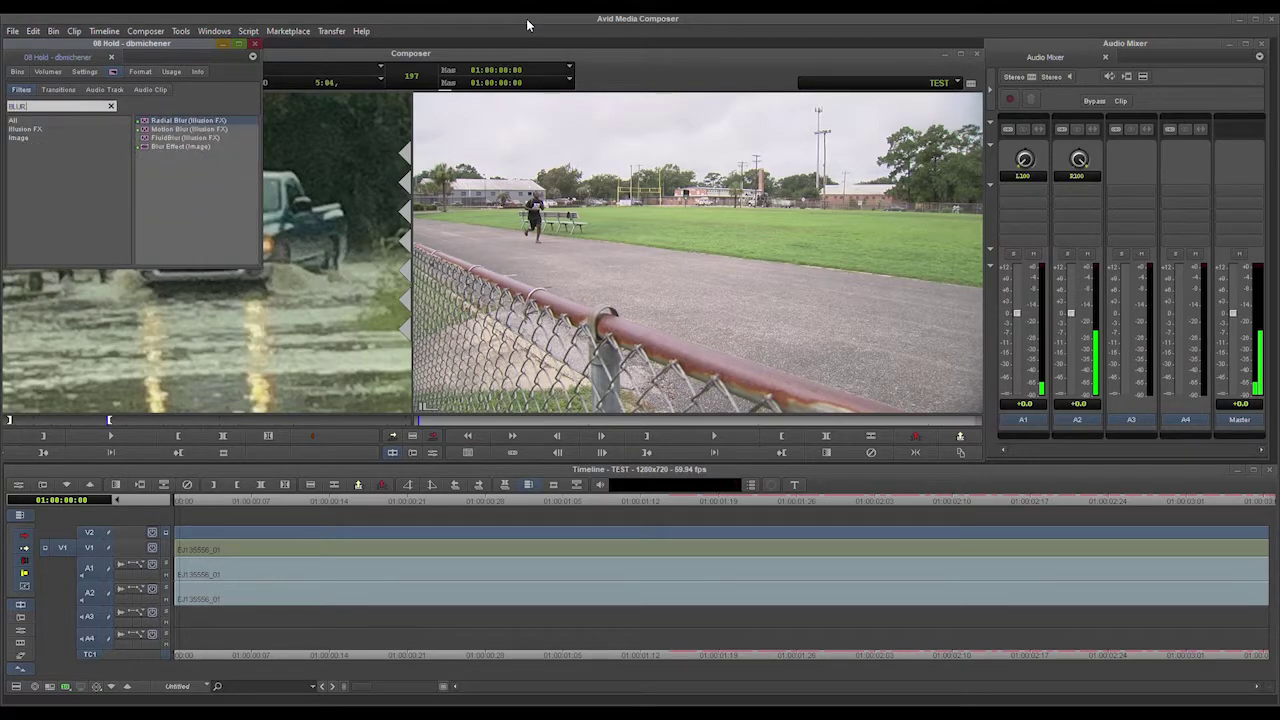
{"action": "left_click", "coordinate": [155, 147]}
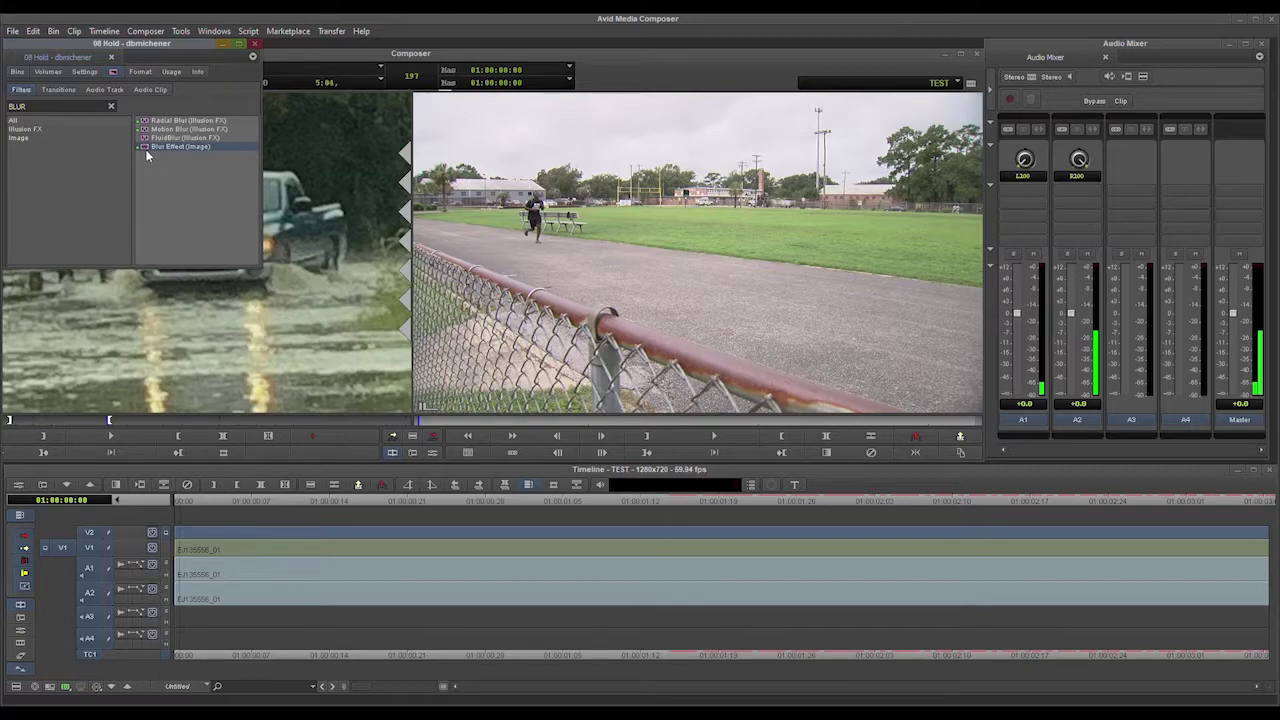
Apply Blur Effect to the runner clip on V1 and open its parameters
{"action": "left_click_drag", "start_coordinate": [145, 148], "coordinate": [323, 553]}
{"action": "left_click_drag", "start_coordinate": [358, 511], "coordinate": [297, 508]}
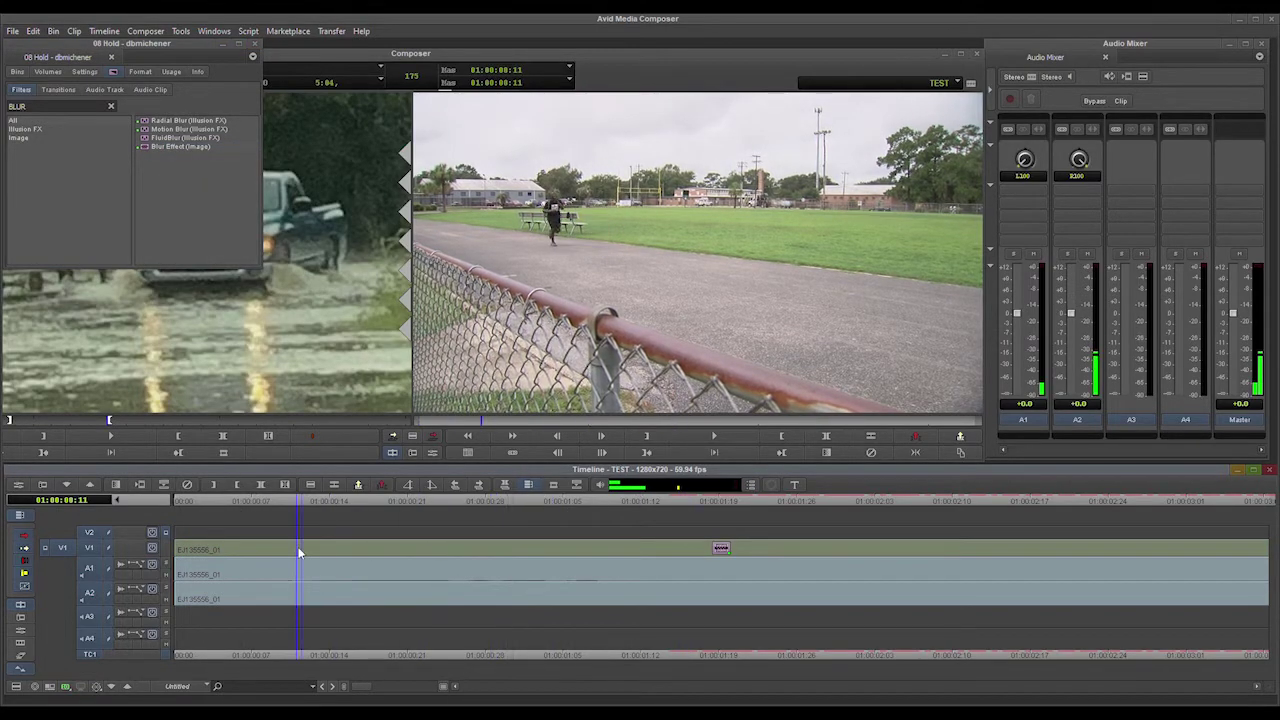
{"action": "left_click", "coordinate": [18, 633]}
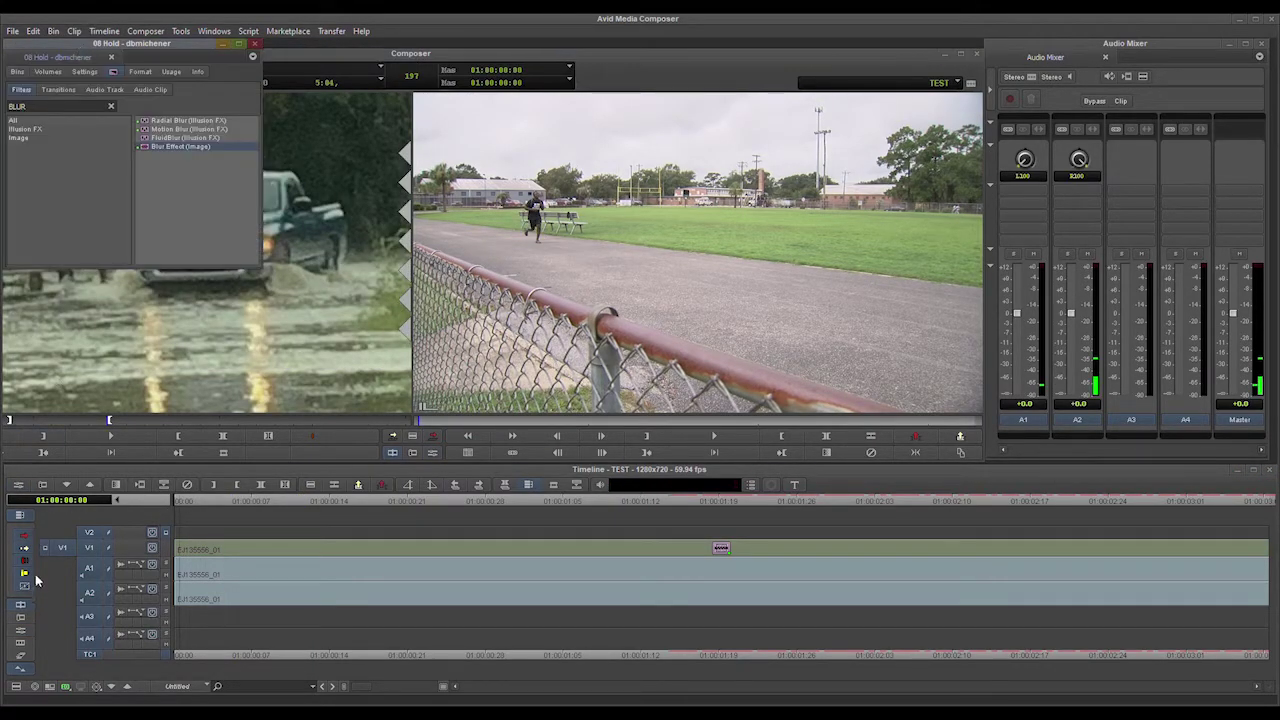
Give the blur an oval shape so a round patch covers the runner's face
{"action": "left_click", "coordinate": [18, 633]}
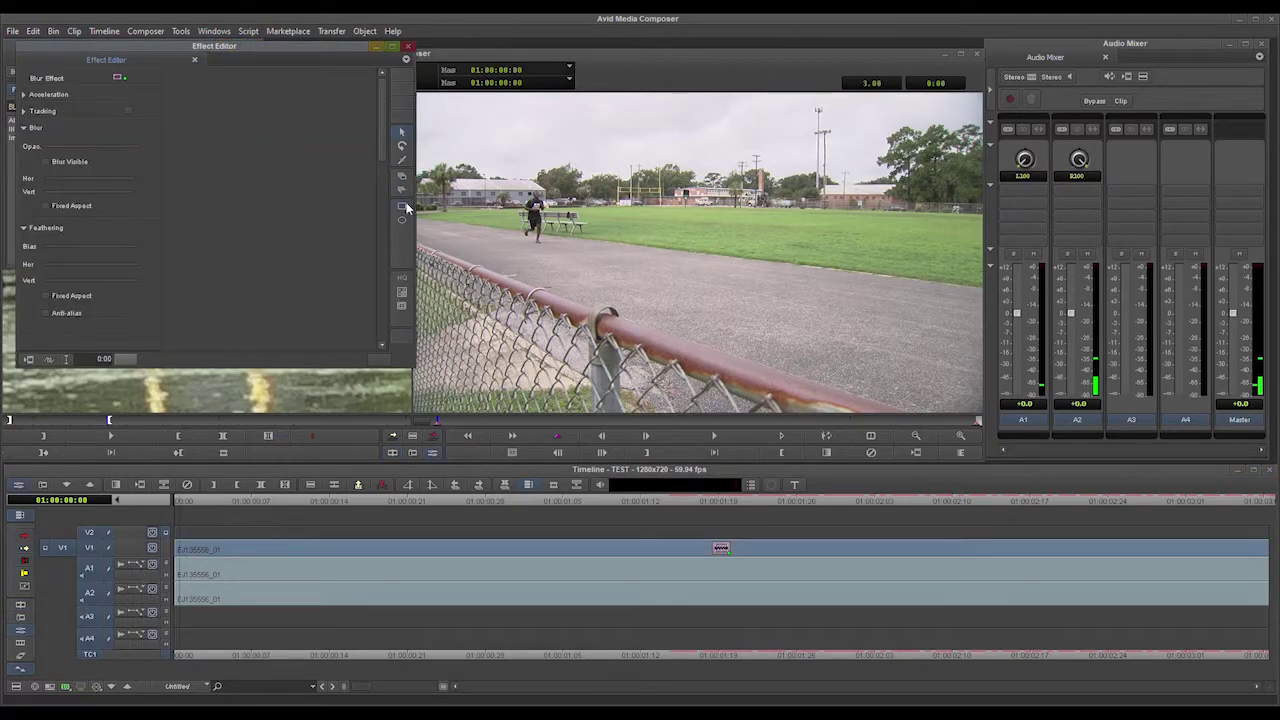
{"action": "left_click", "coordinate": [454, 417]}
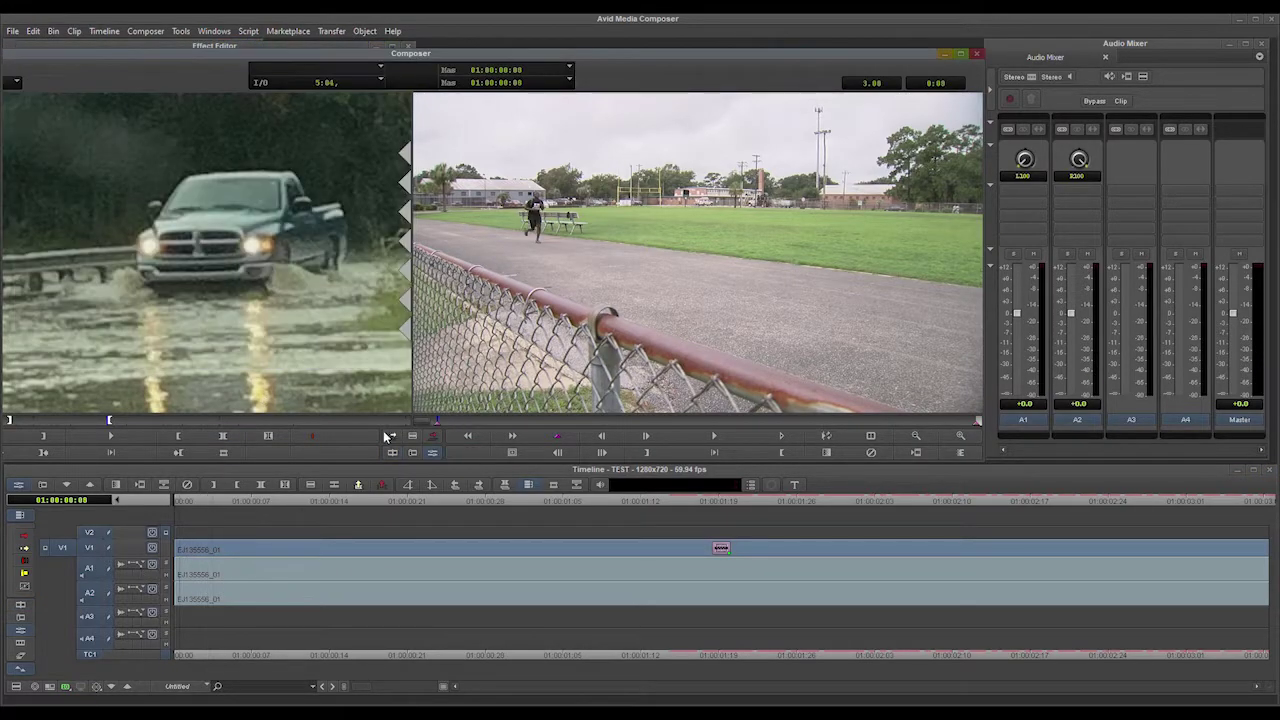
{"action": "left_click", "coordinate": [24, 626]}
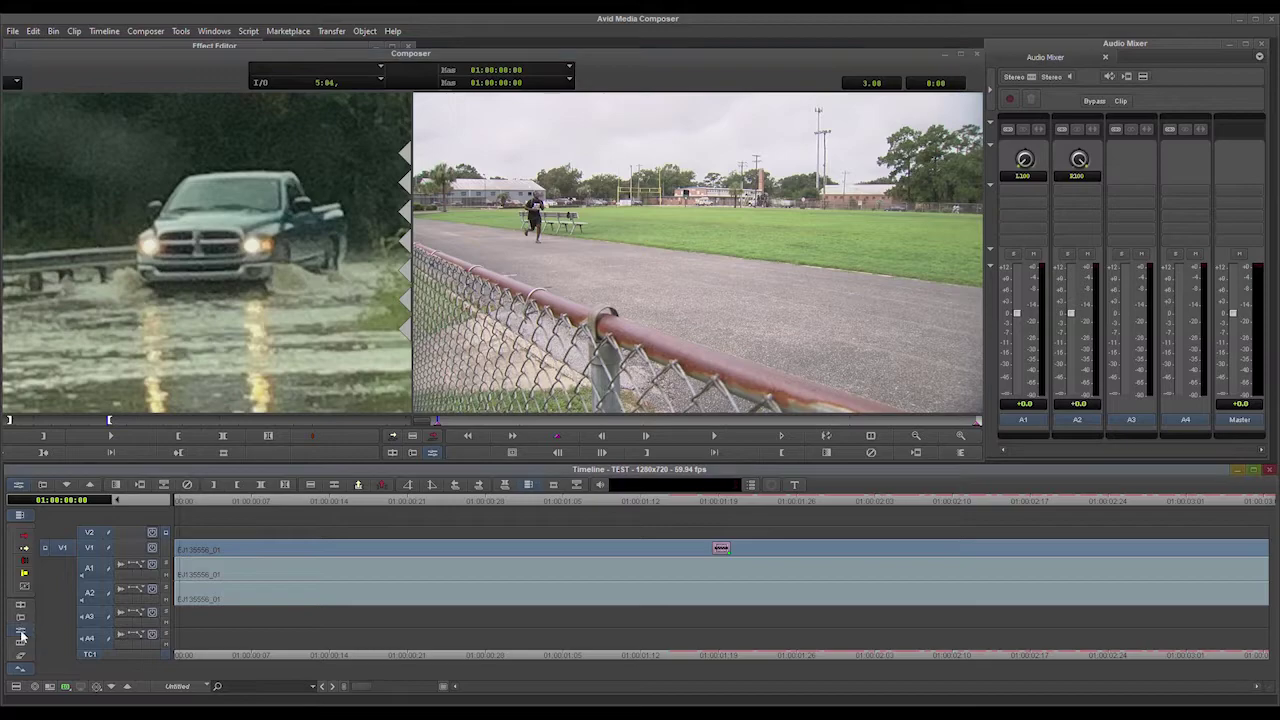
{"action": "left_click", "coordinate": [137, 46]}
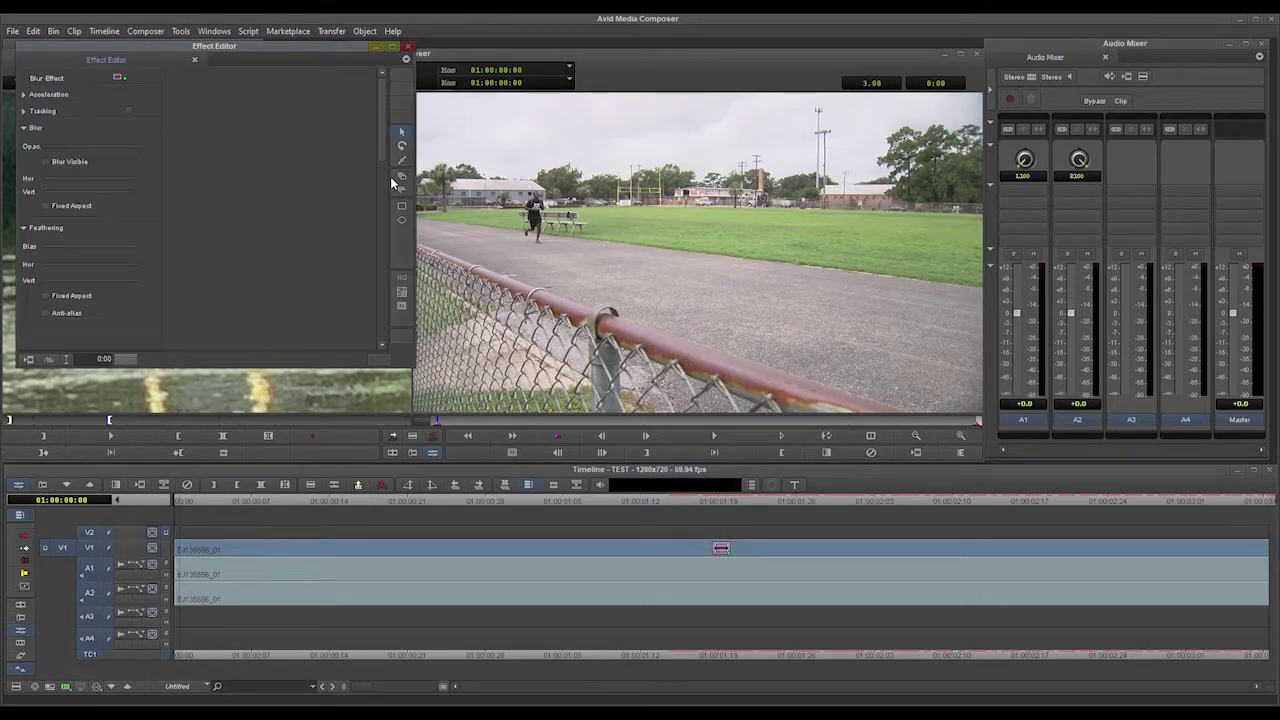
{"action": "left_click", "coordinate": [401, 221]}
{"action": "key", "text": "ctrl+1"}
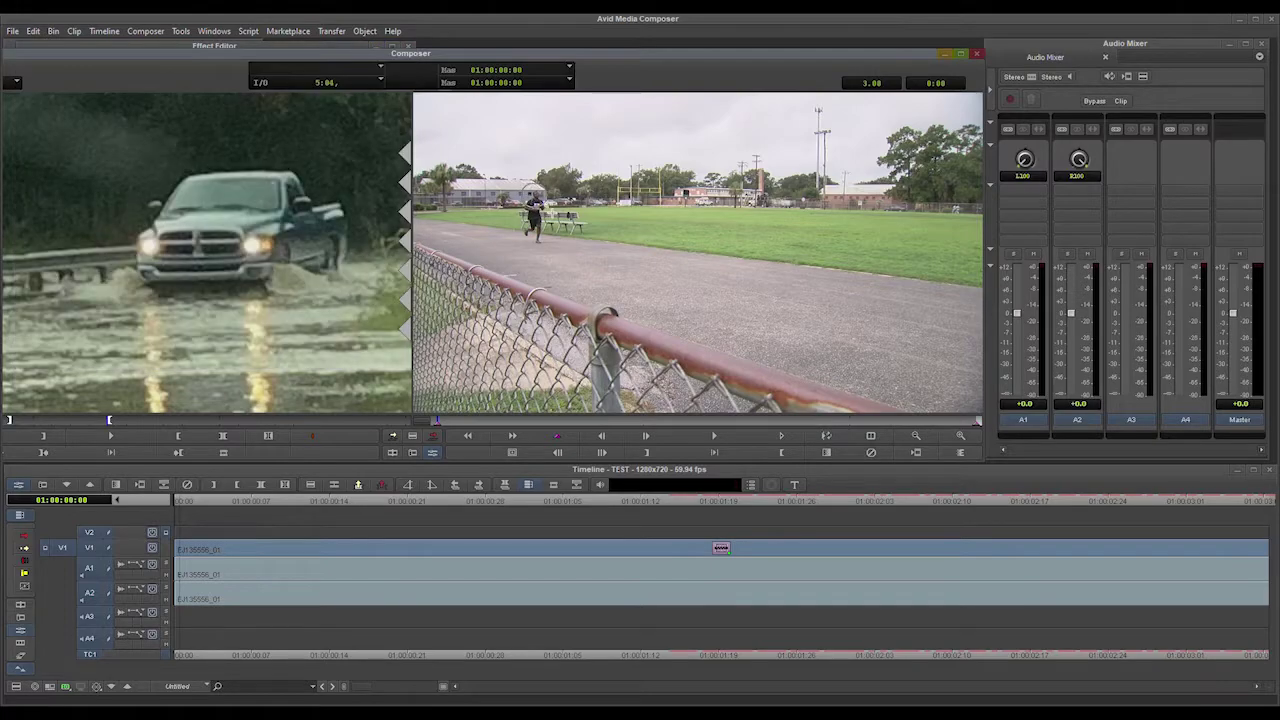
{"action": "left_click", "coordinate": [174, 47]}
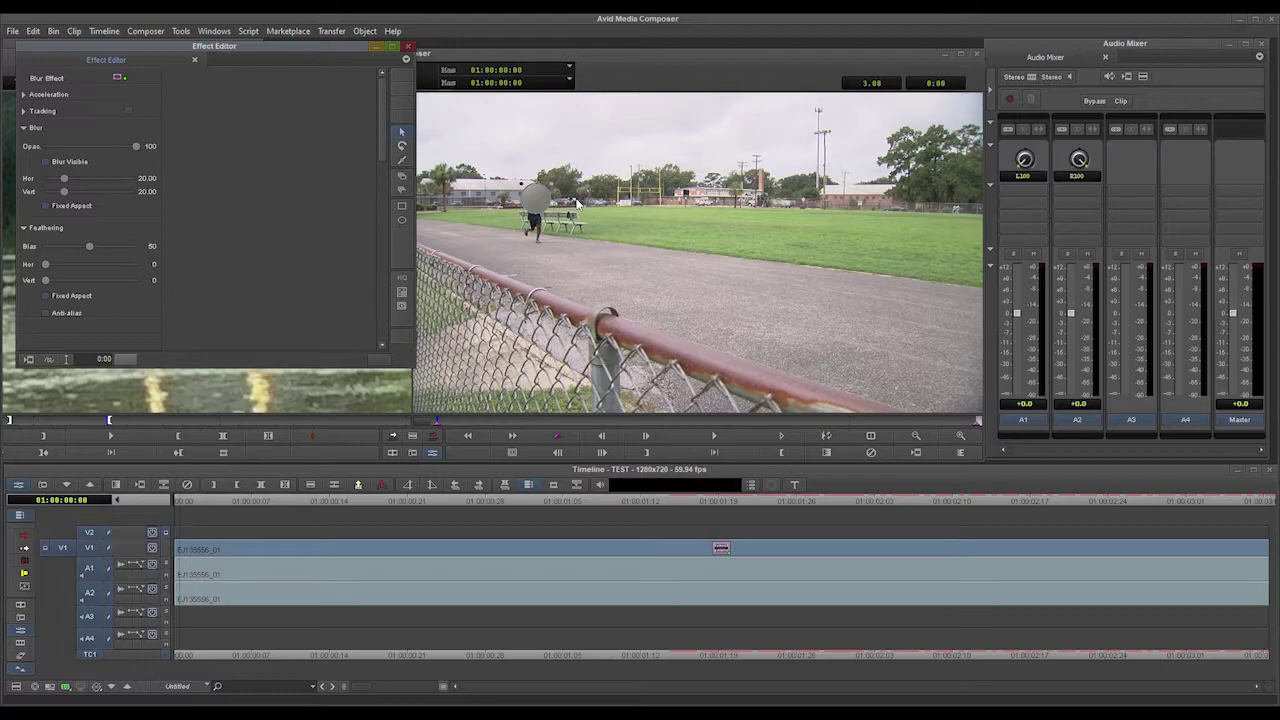
{"action": "key", "text": "ctrl+1"}
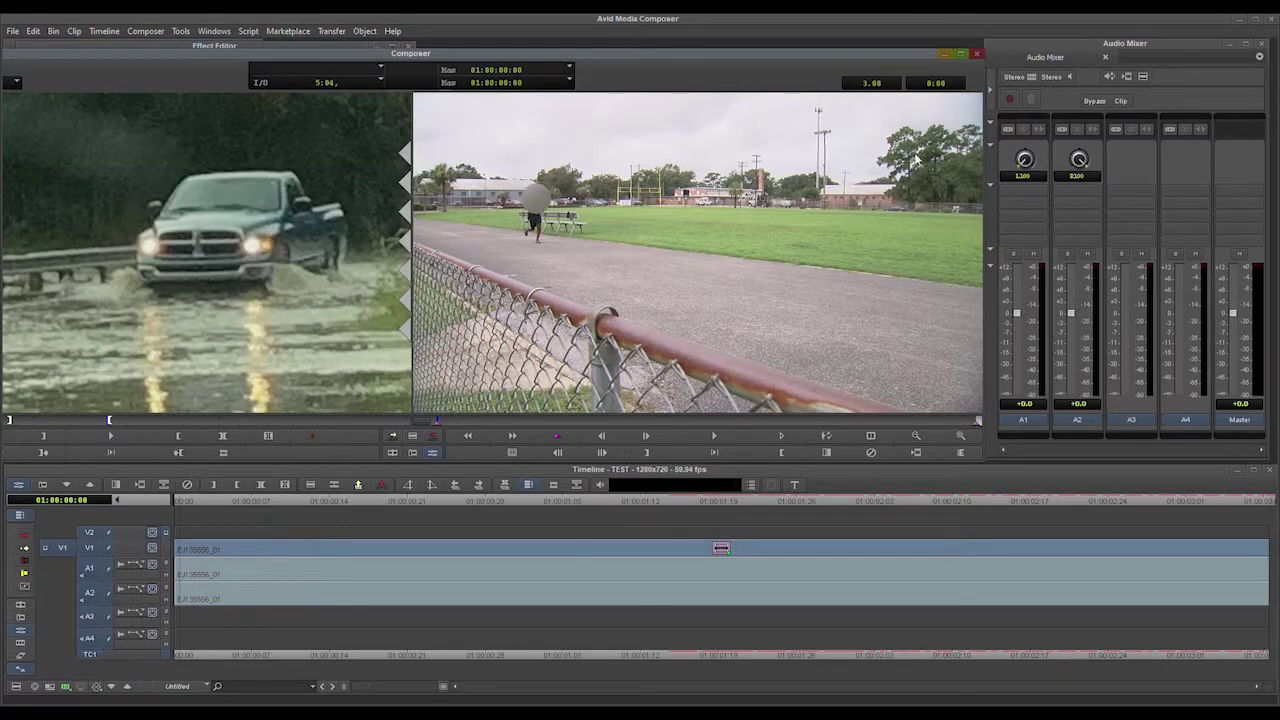
Raise the blur's Feathering to 4 horizontally and vertically to soften its edges
{"action": "left_click", "coordinate": [224, 53]}
{"action": "left_click", "coordinate": [543, 207]}
{"action": "left_click", "coordinate": [192, 46]}
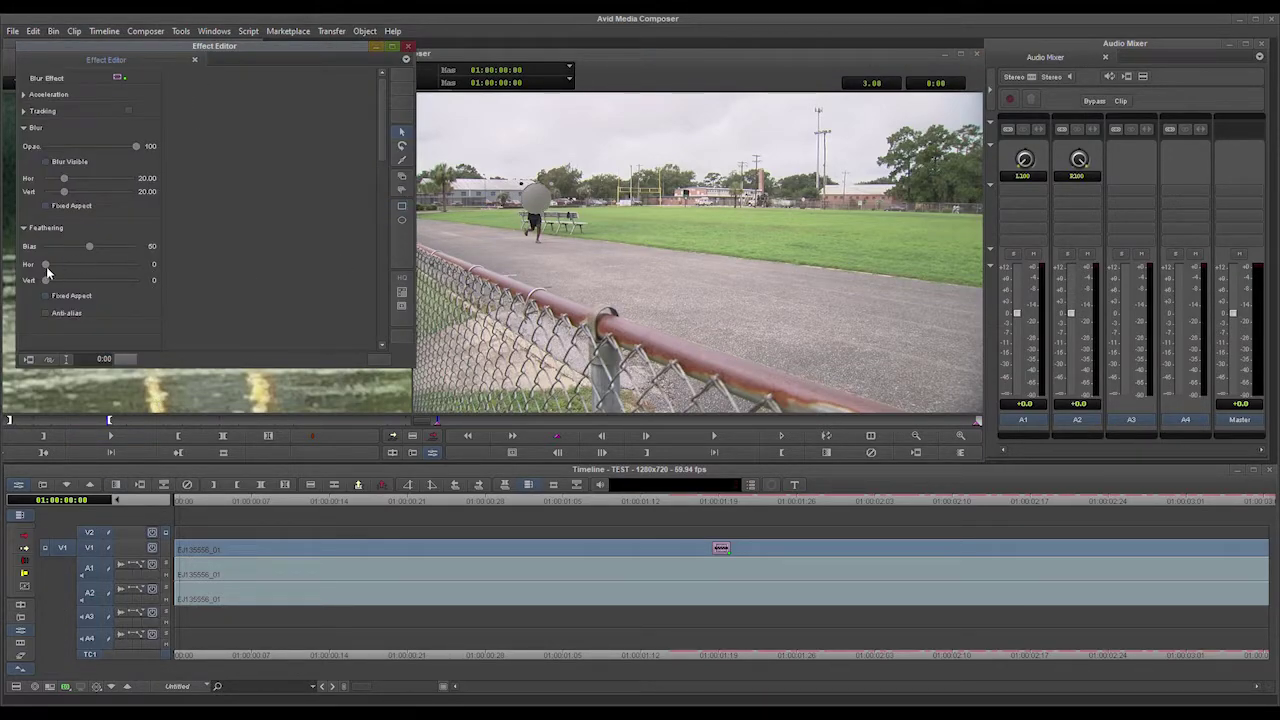
{"action": "left_click", "coordinate": [25, 229]}
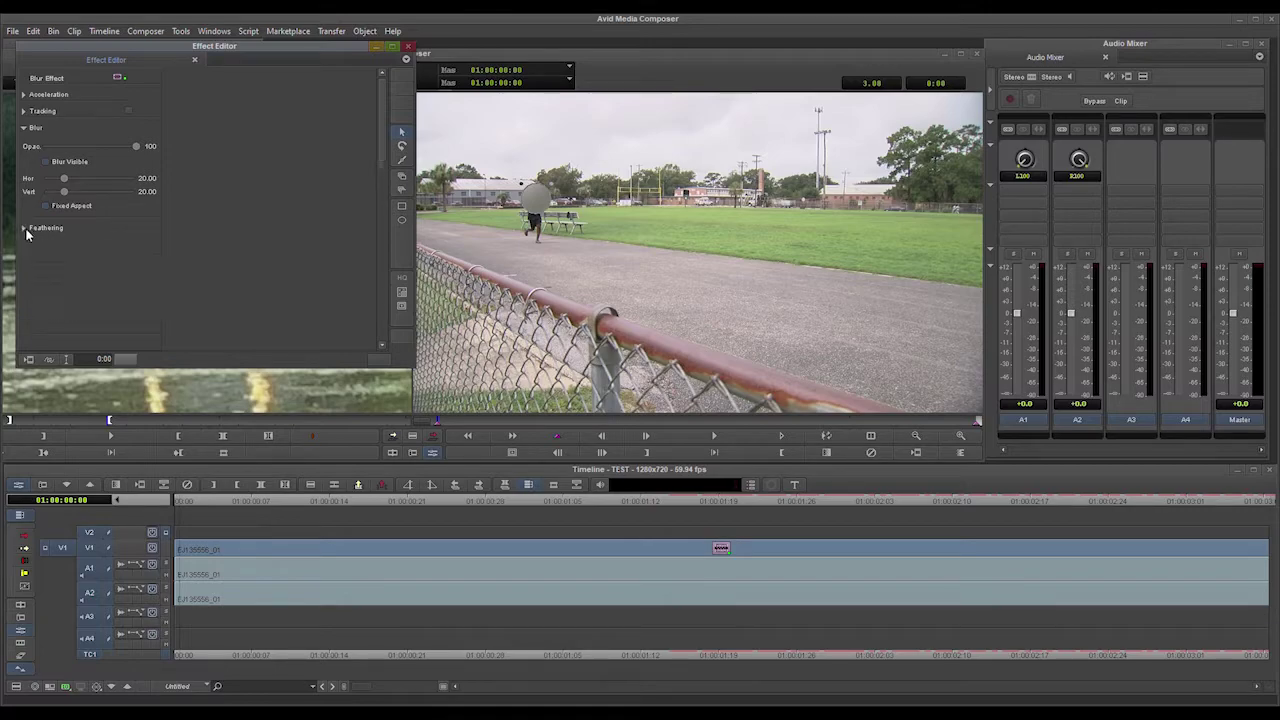
{"action": "left_click", "coordinate": [23, 229]}
{"action": "left_click_drag", "start_coordinate": [45, 267], "coordinate": [51, 266]}
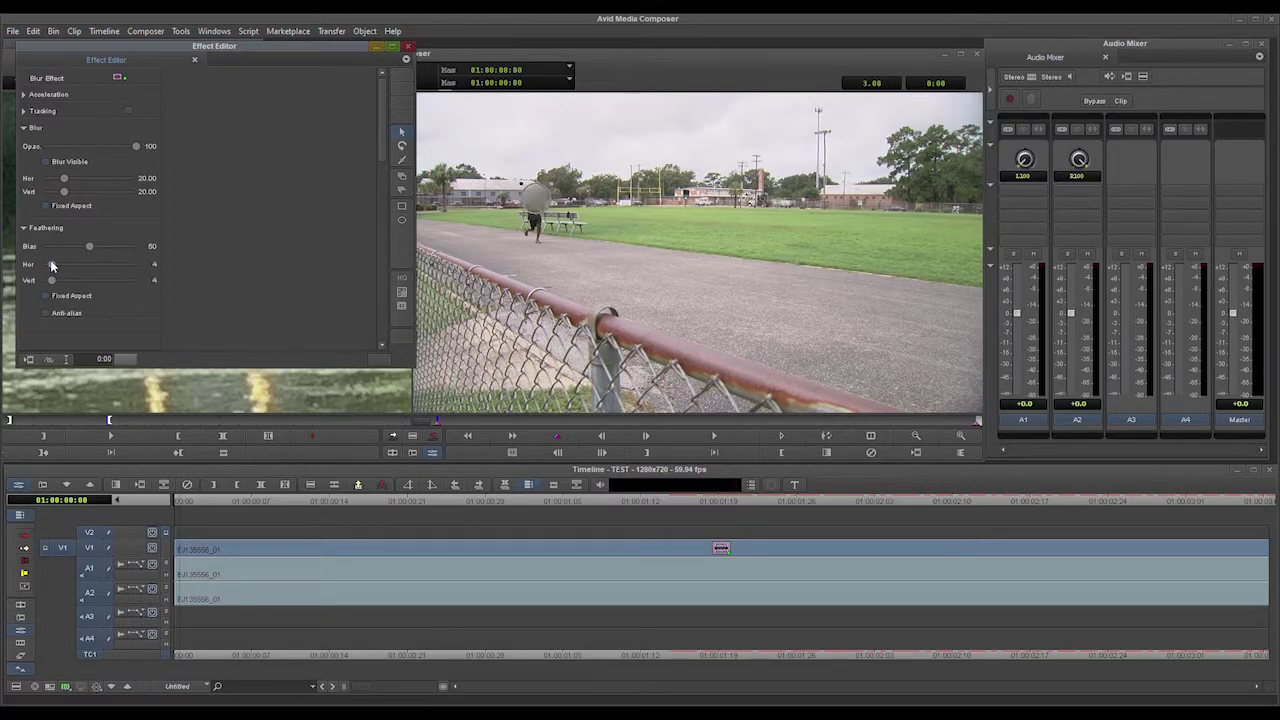
{"action": "left_click", "coordinate": [650, 261]}
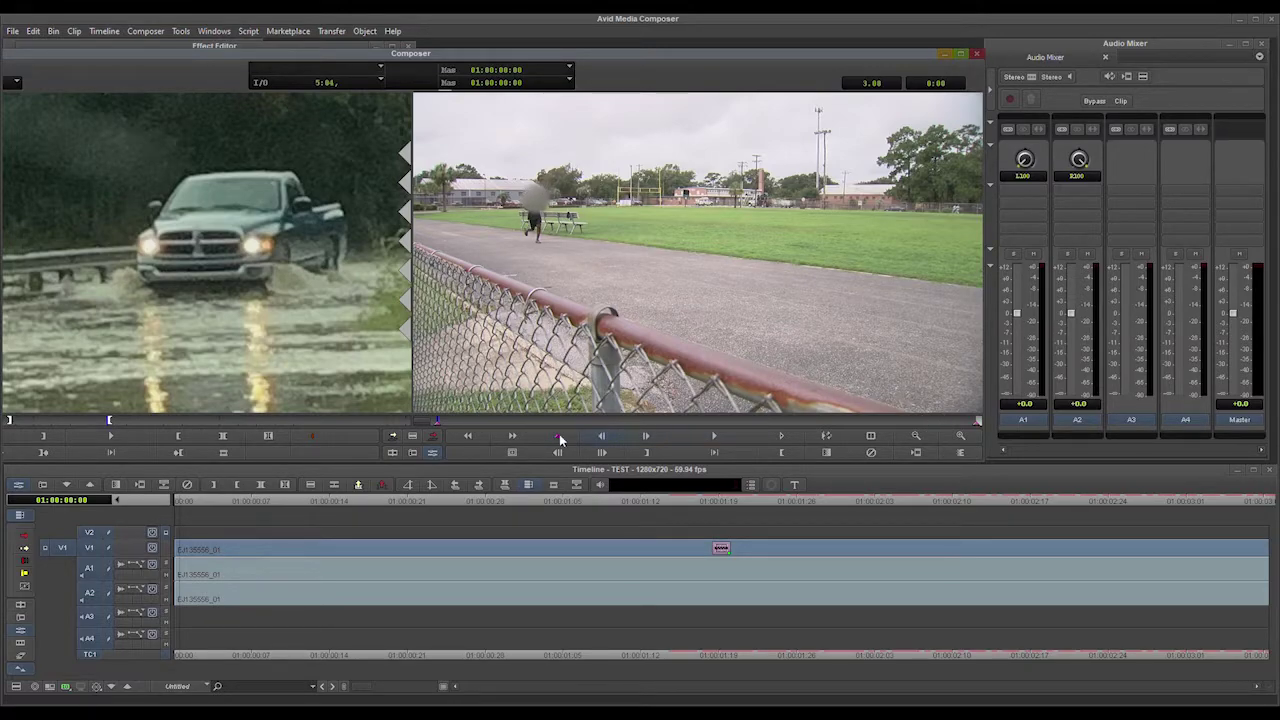
At the clip's last frame, move the blur circle onto the runner's head, then return to the start
{"action": "mouse_move", "coordinate": [446, 426]}
{"action": "left_mouse_down"}
{"action": "mouse_move", "coordinate": [455, 421]}
{"action": "mouse_move", "coordinate": [420, 424]}
{"action": "mouse_move", "coordinate": [588, 421]}
{"action": "left_mouse_up"}
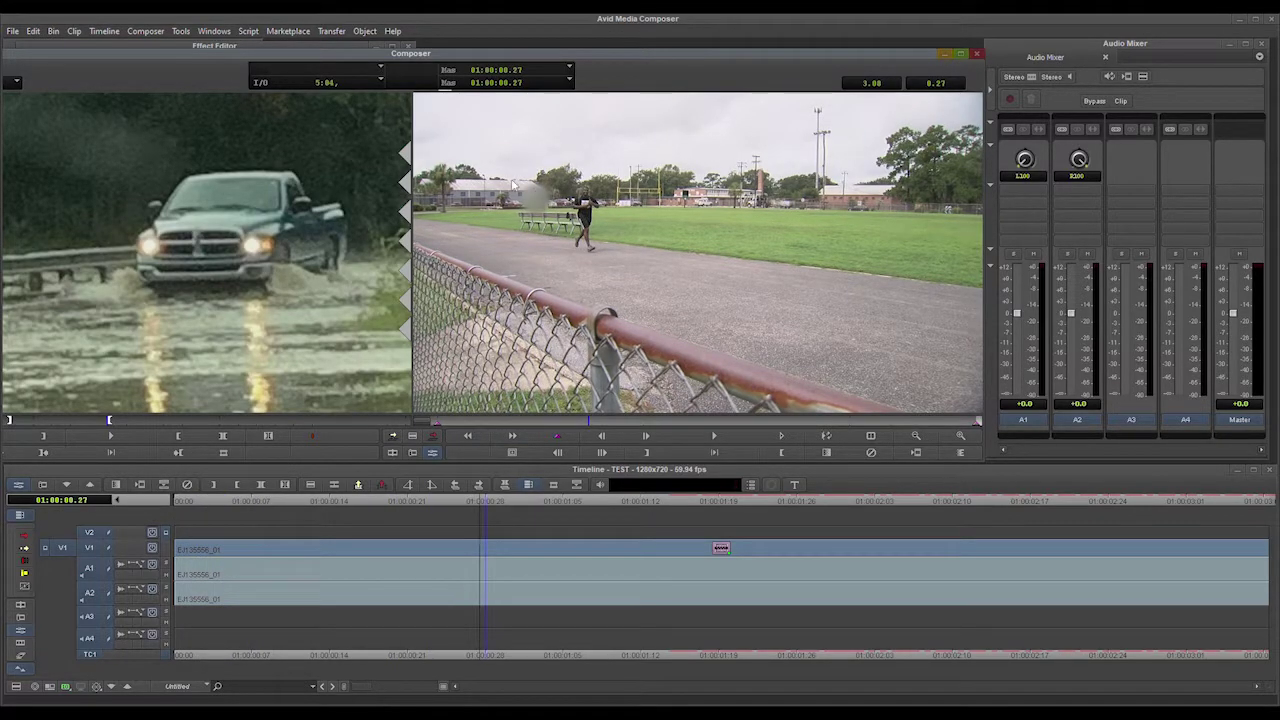
{"action": "left_click", "coordinate": [976, 426]}
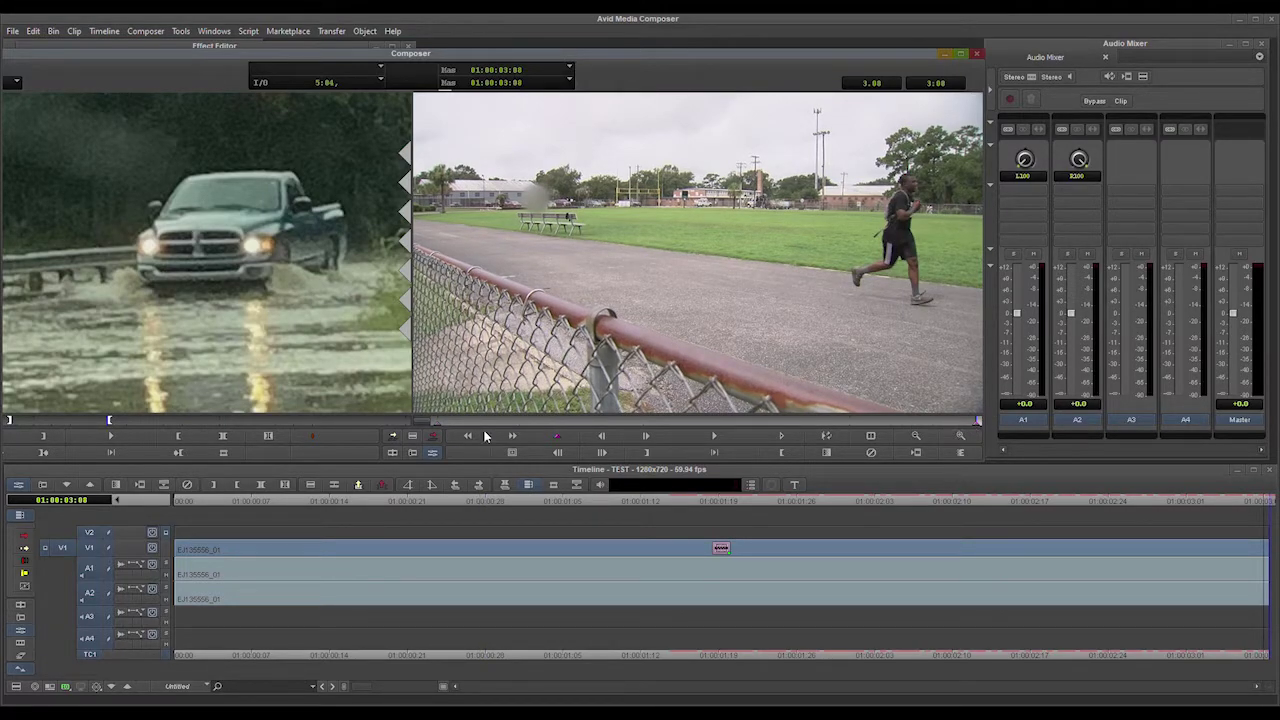
{"action": "left_click", "coordinate": [438, 424]}
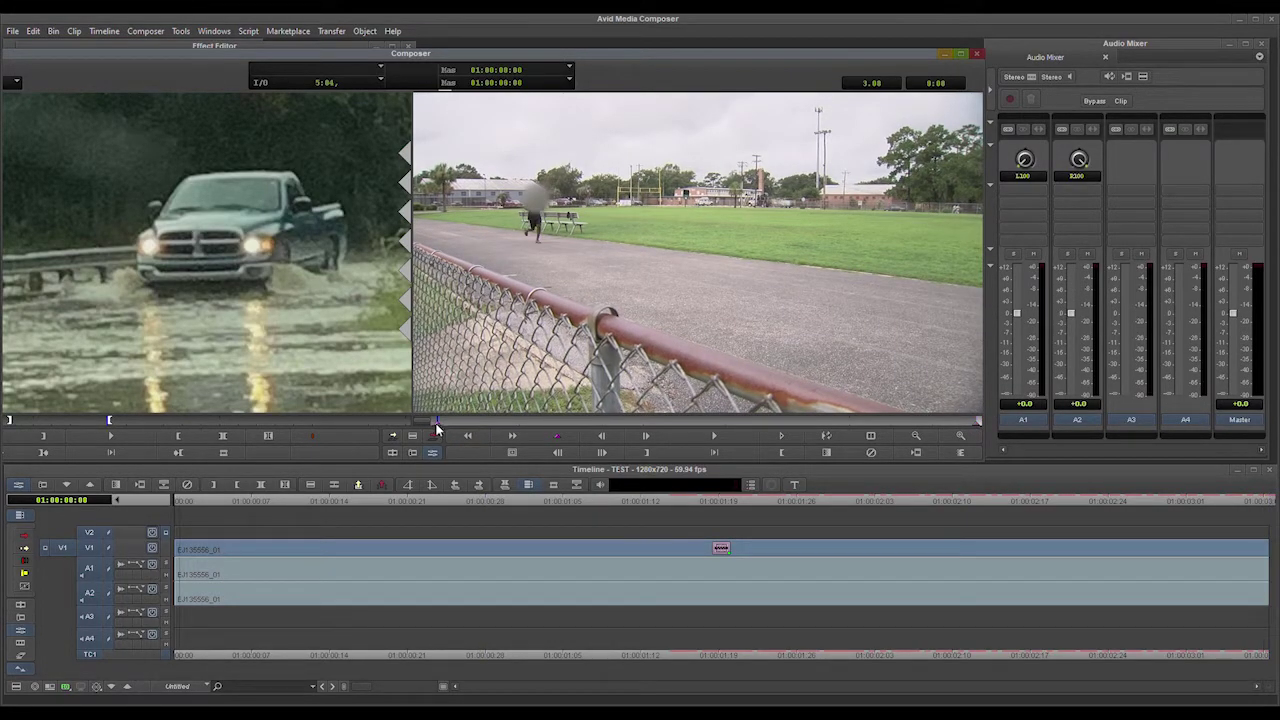
{"action": "left_click", "coordinate": [977, 426]}
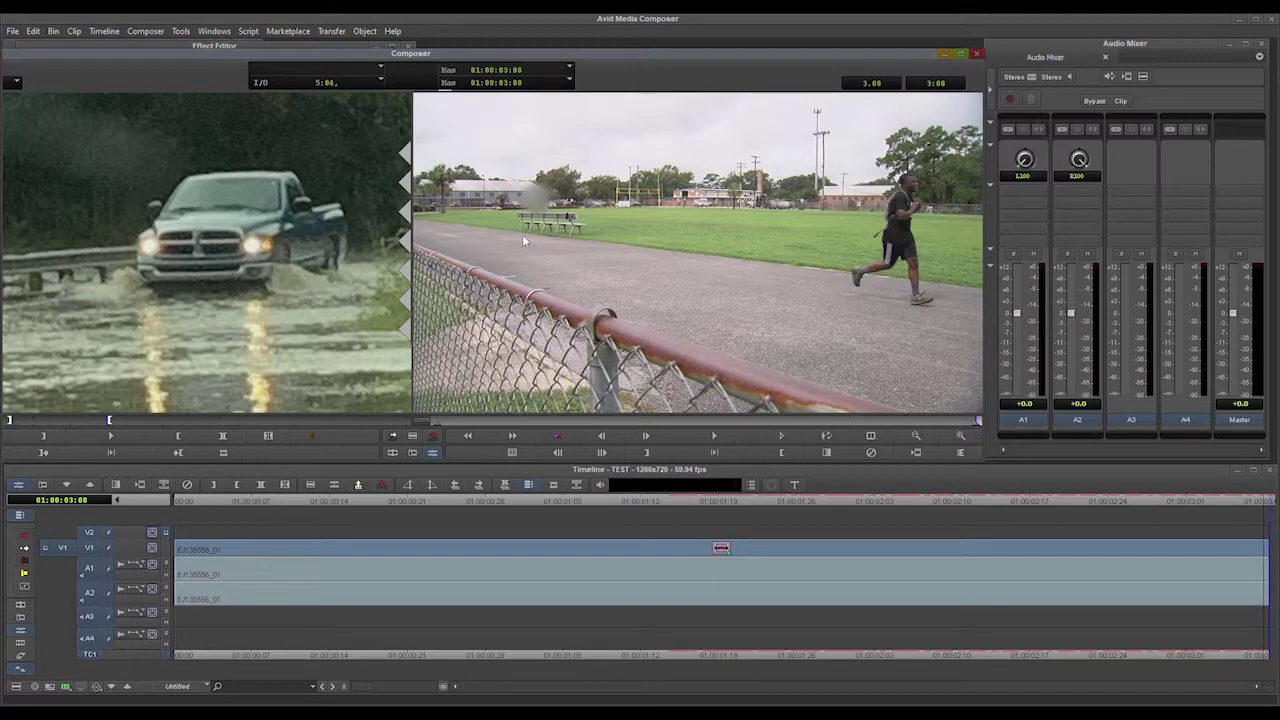
{"action": "left_click", "coordinate": [909, 187]}
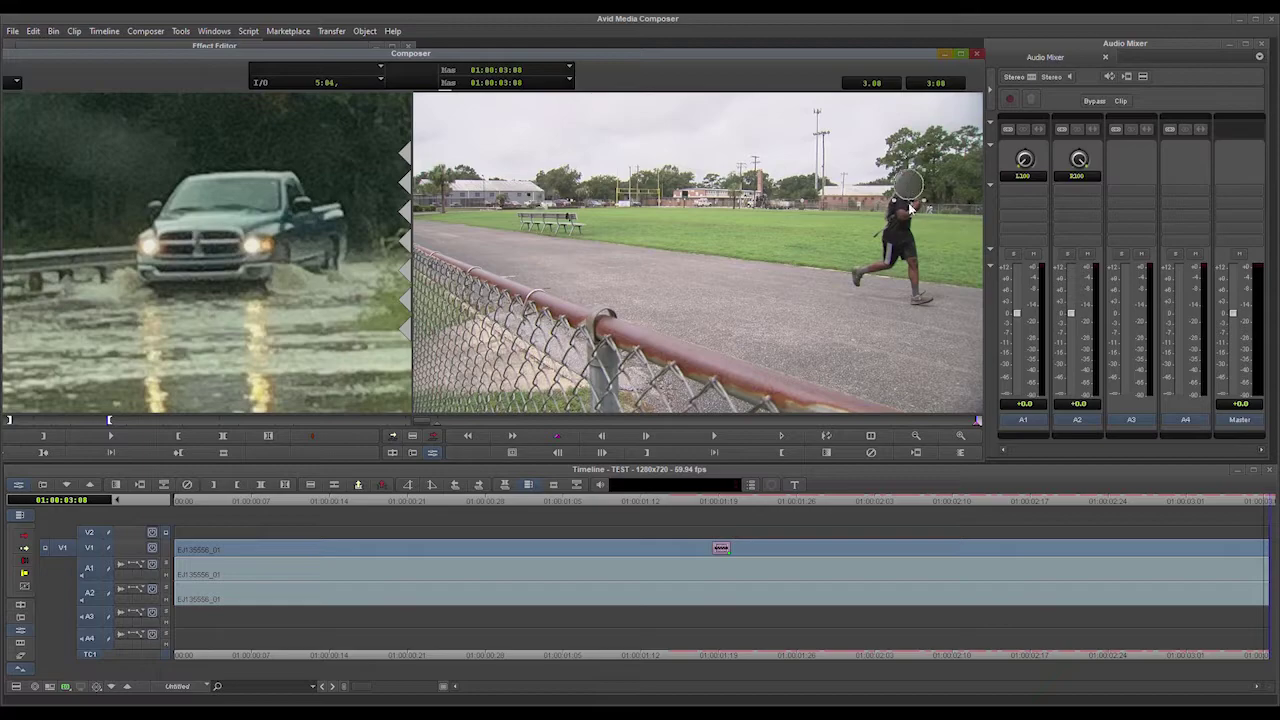
{"action": "left_click_drag", "start_coordinate": [914, 197], "coordinate": [917, 200]}
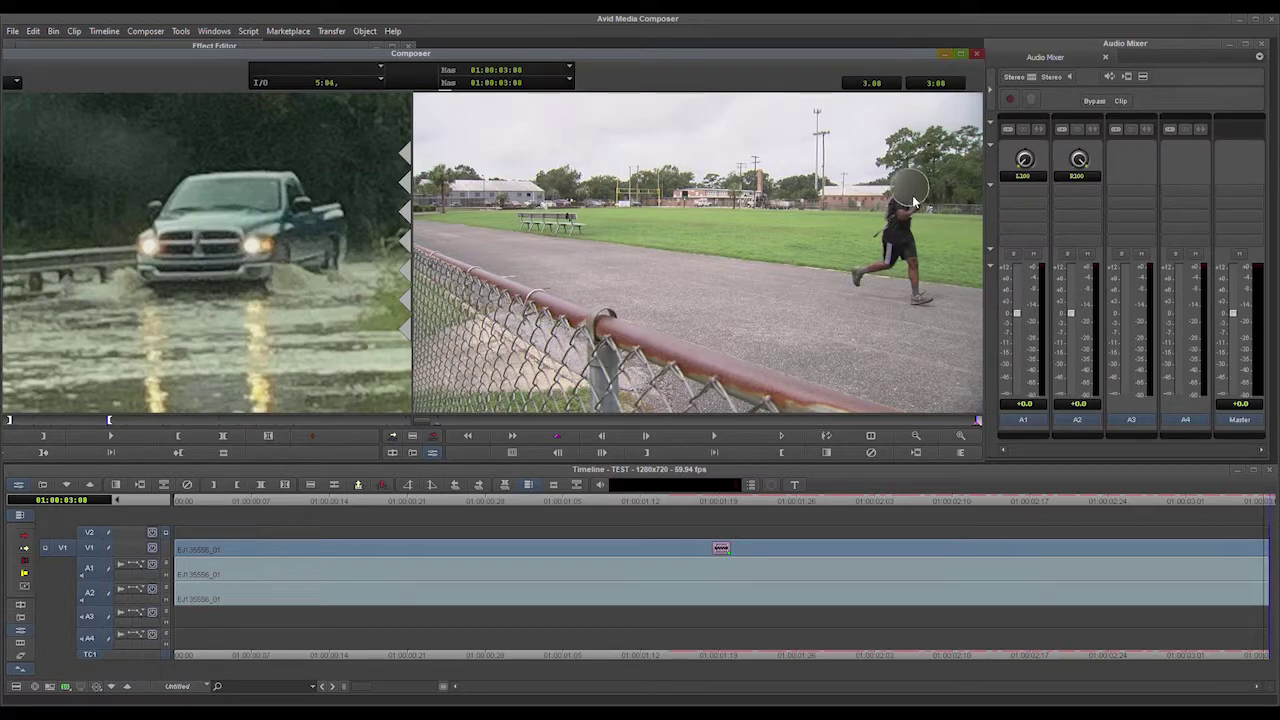
{"action": "left_click", "coordinate": [437, 434]}
Play the shot, dragging the blur circle back onto the runner's head wherever it drifts
{"action": "left_click", "coordinate": [463, 431]}
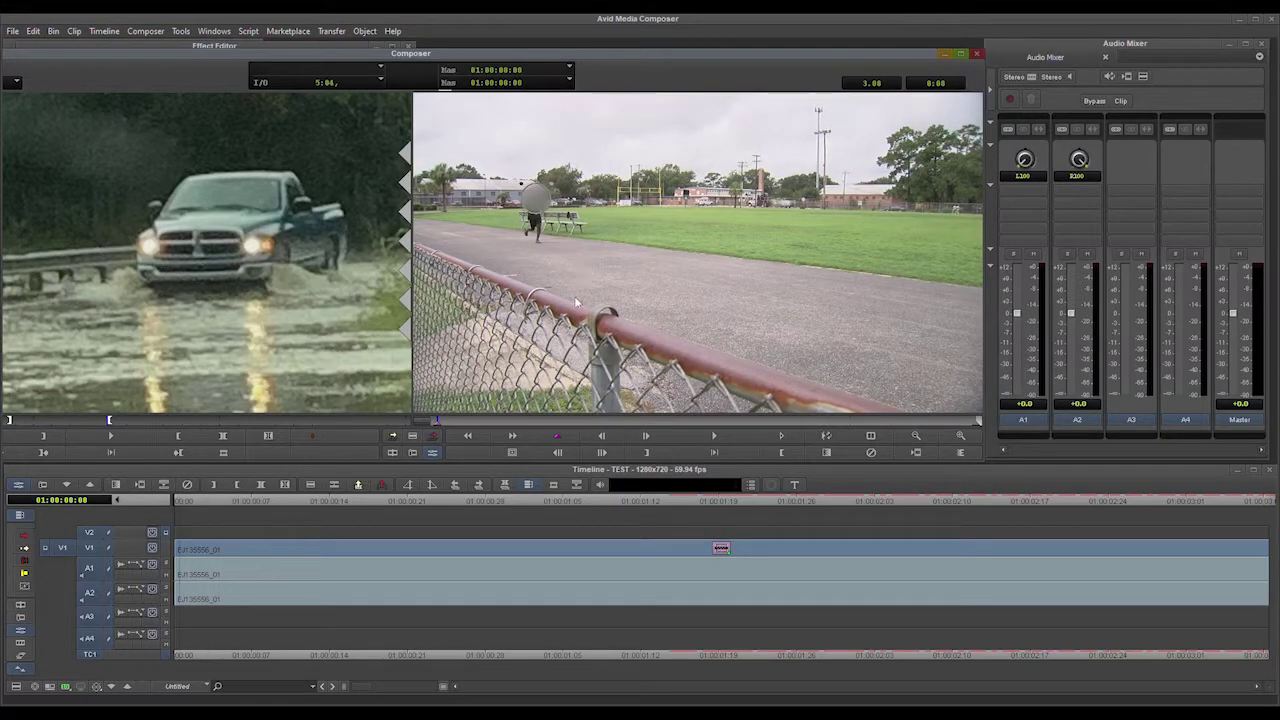
{"action": "key", "text": "space"}
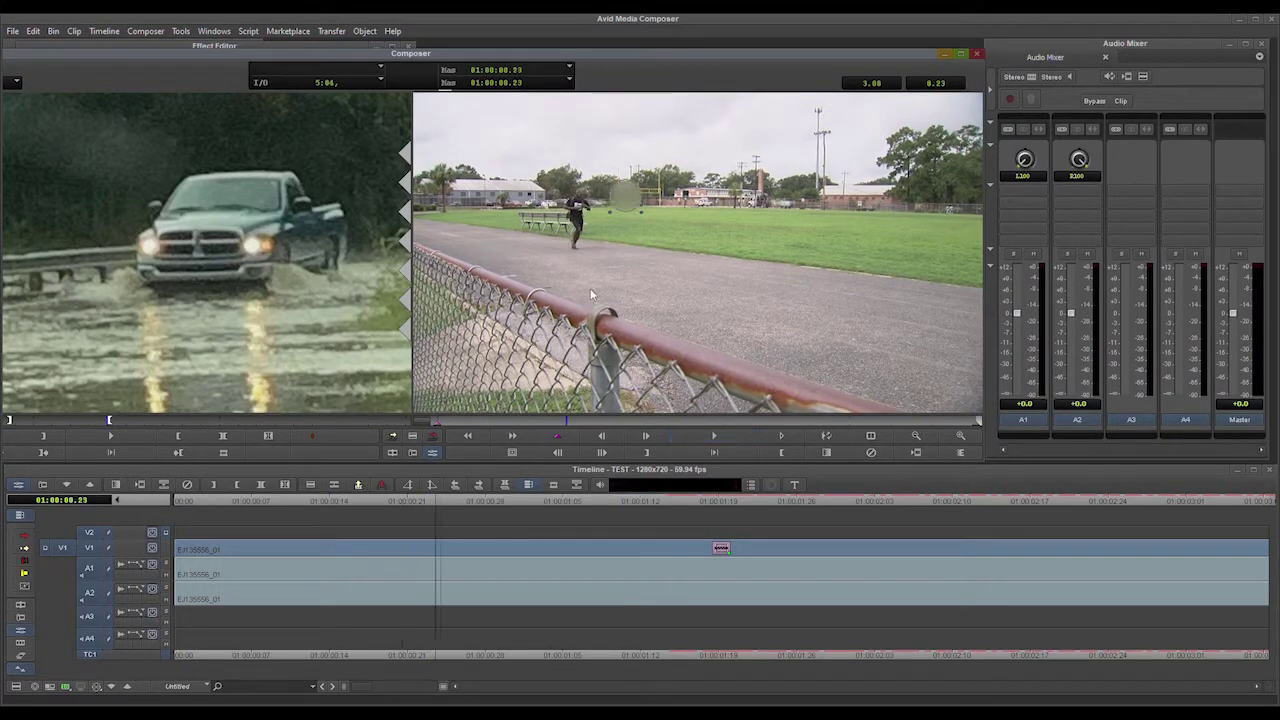
{"action": "left_click_drag", "start_coordinate": [629, 201], "coordinate": [581, 202]}
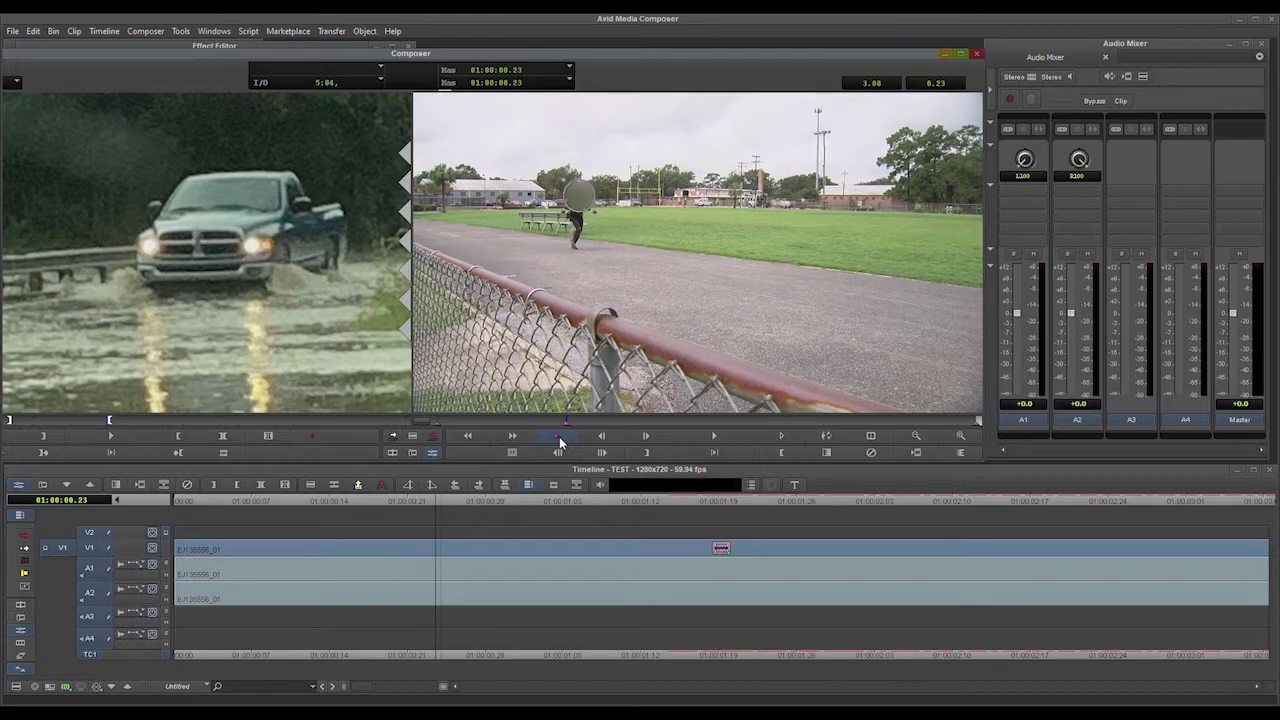
{"action": "key", "text": "space"}
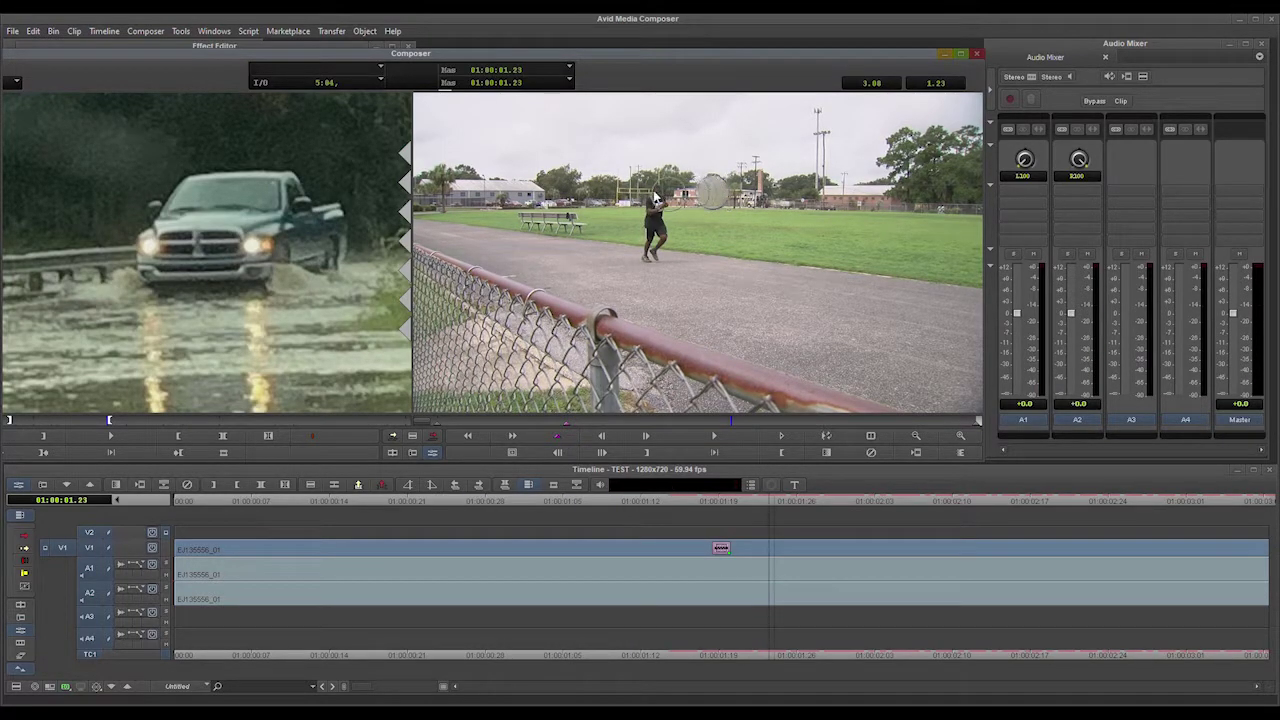
{"action": "left_click_drag", "start_coordinate": [716, 205], "coordinate": [661, 207]}
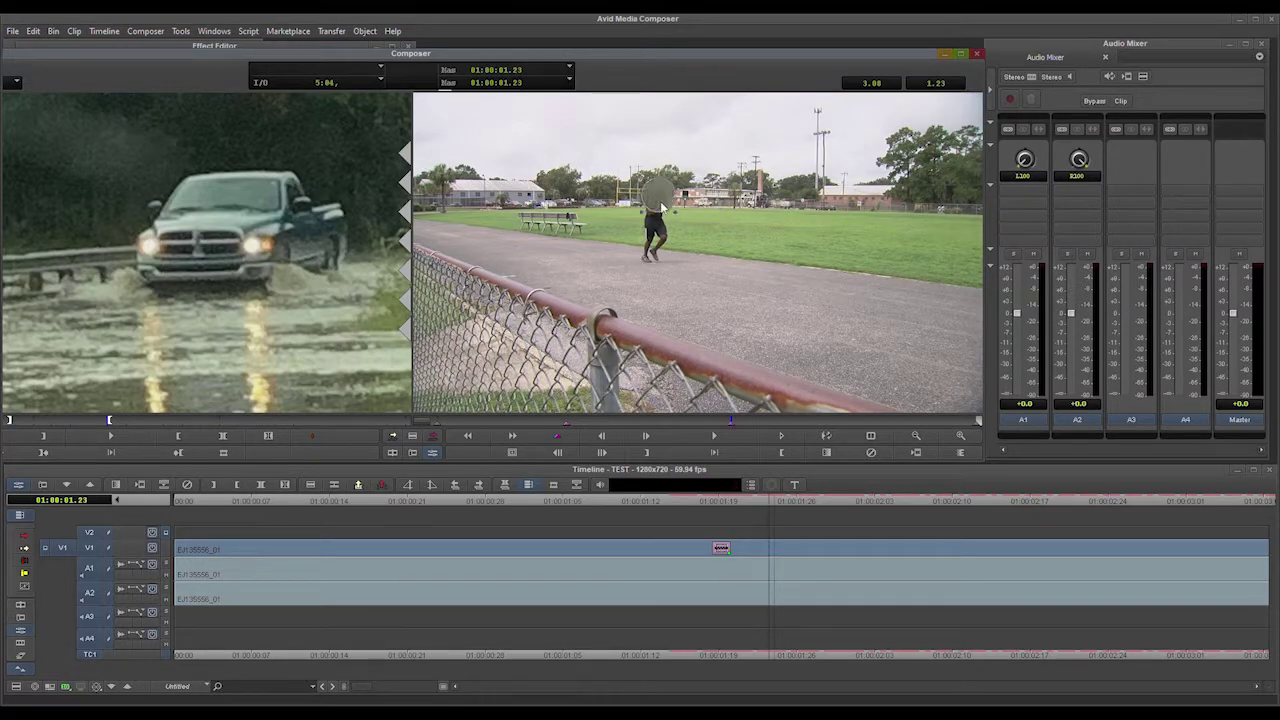
{"action": "key", "text": "space"}
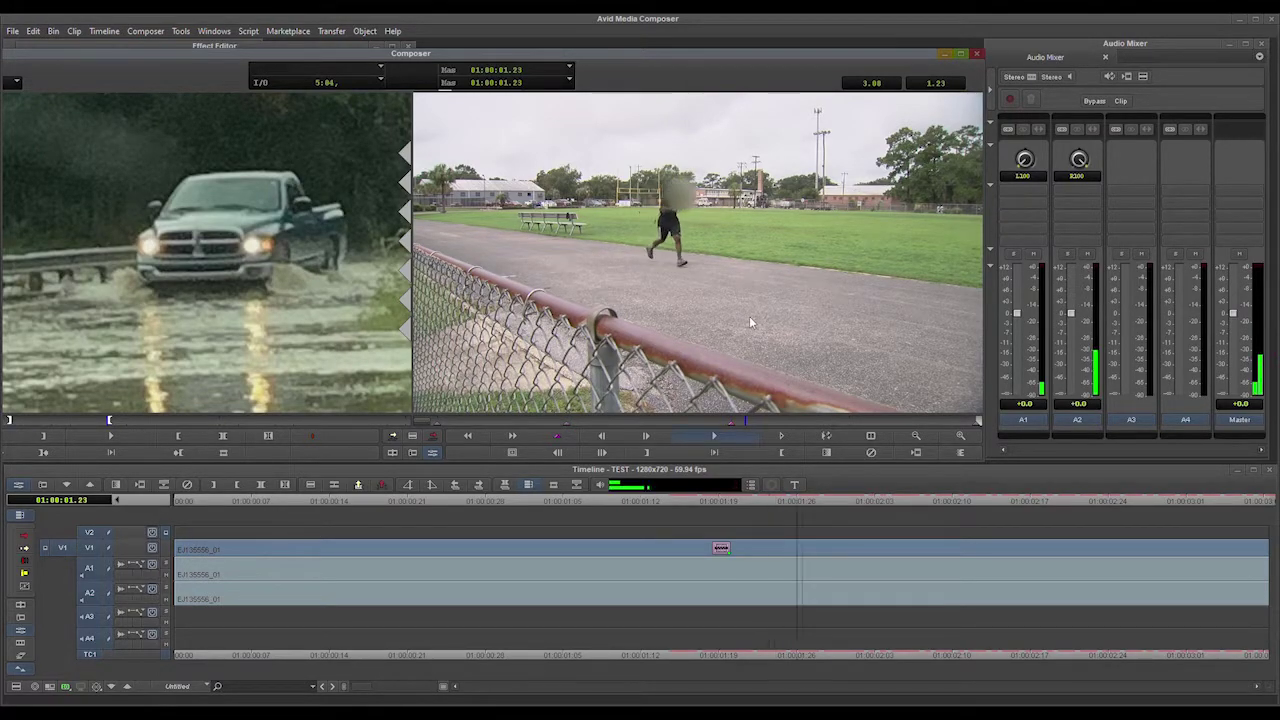
{"action": "key", "text": "space"}
{"action": "left_click_drag", "start_coordinate": [815, 195], "coordinate": [786, 198]}
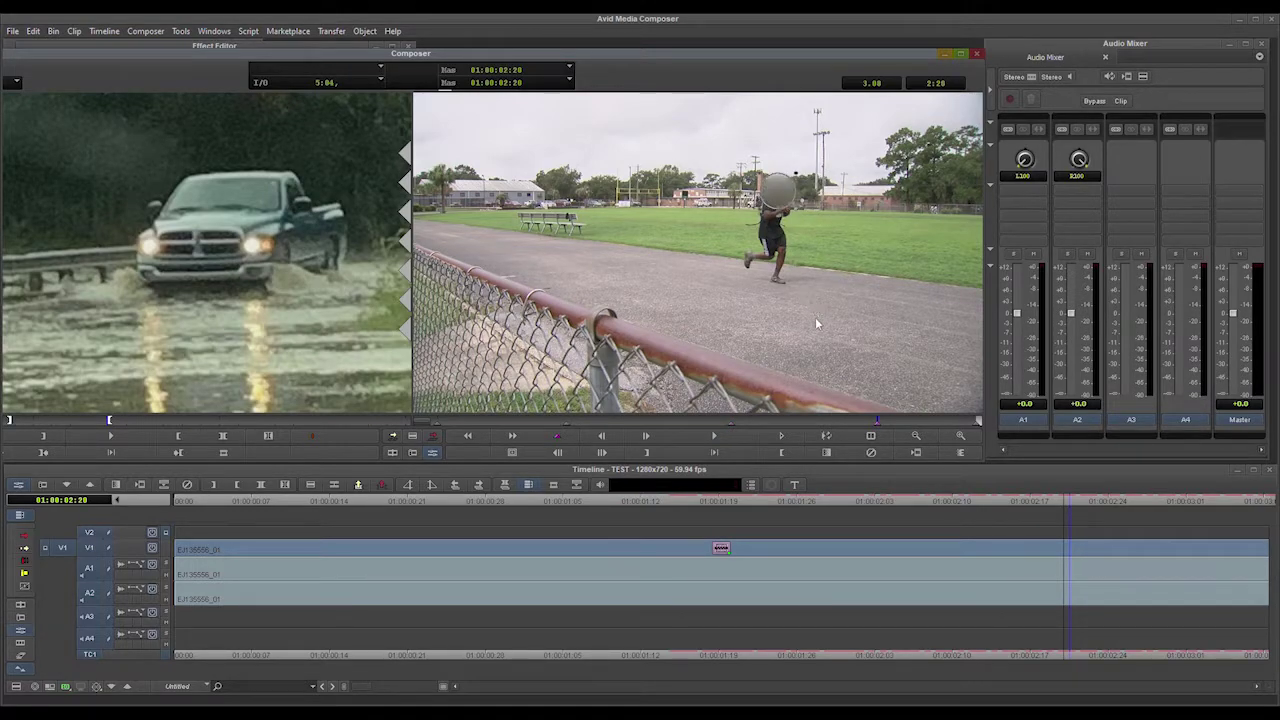
{"action": "key", "text": "space"}
{"action": "key", "text": "space"}
Correct the blur position near the end and at earlier frames such as 2:05 and 1:18
{"action": "left_click_drag", "start_coordinate": [942, 424], "coordinate": [926, 429]}
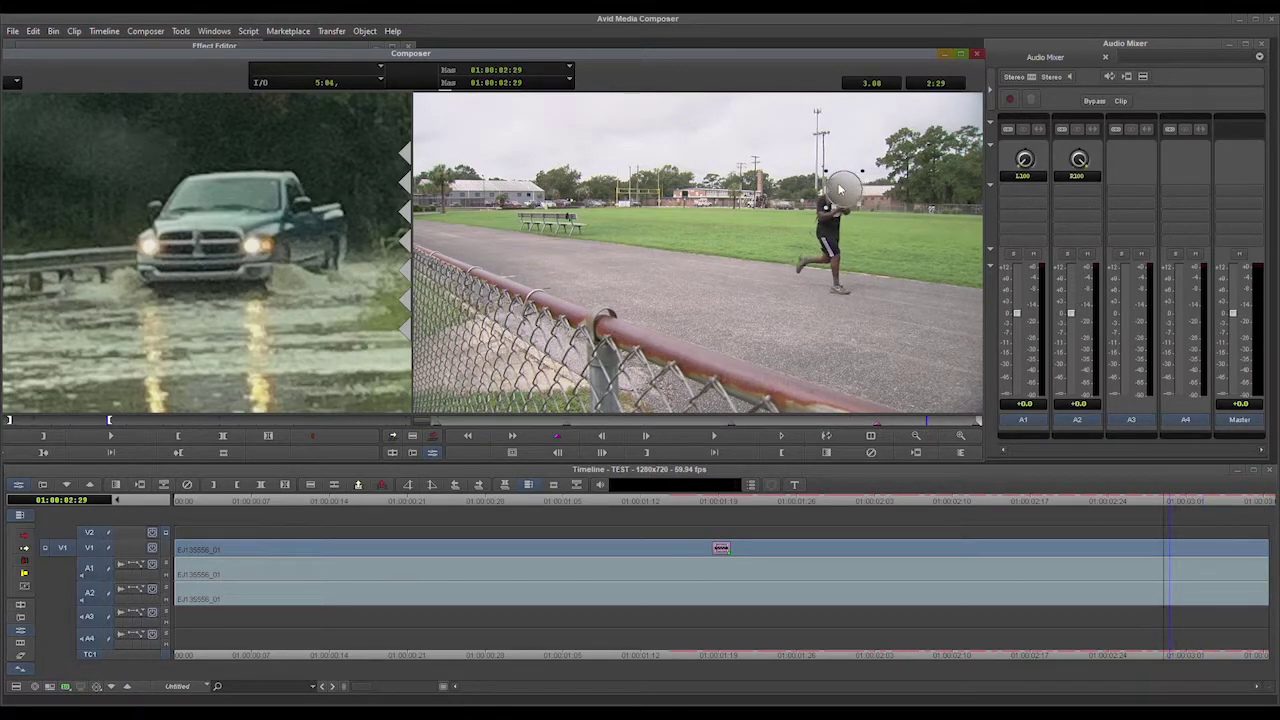
{"action": "left_click_drag", "start_coordinate": [840, 189], "coordinate": [839, 187]}
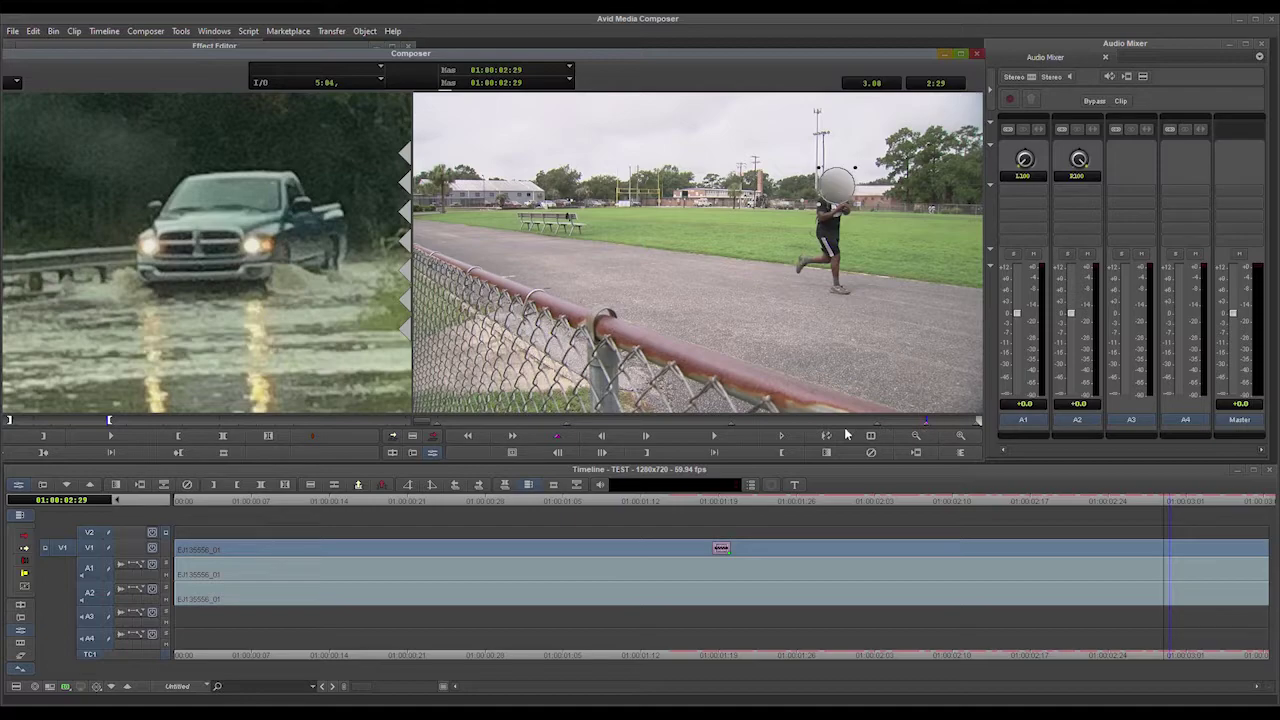
{"action": "left_click", "coordinate": [796, 421]}
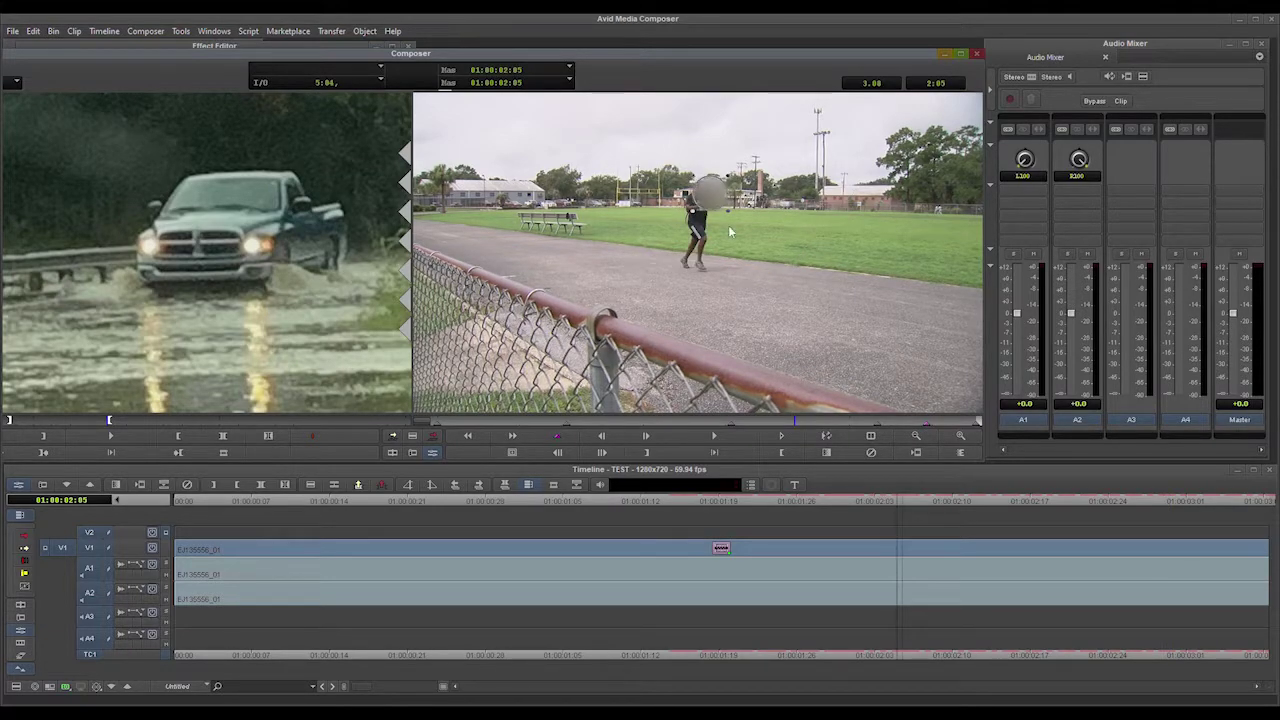
{"action": "mouse_move", "coordinate": [716, 200]}
{"action": "left_mouse_down"}
{"action": "mouse_move", "coordinate": [698, 188]}
{"action": "mouse_move", "coordinate": [708, 199]}
{"action": "left_mouse_up"}
{"action": "left_click", "coordinate": [662, 421]}
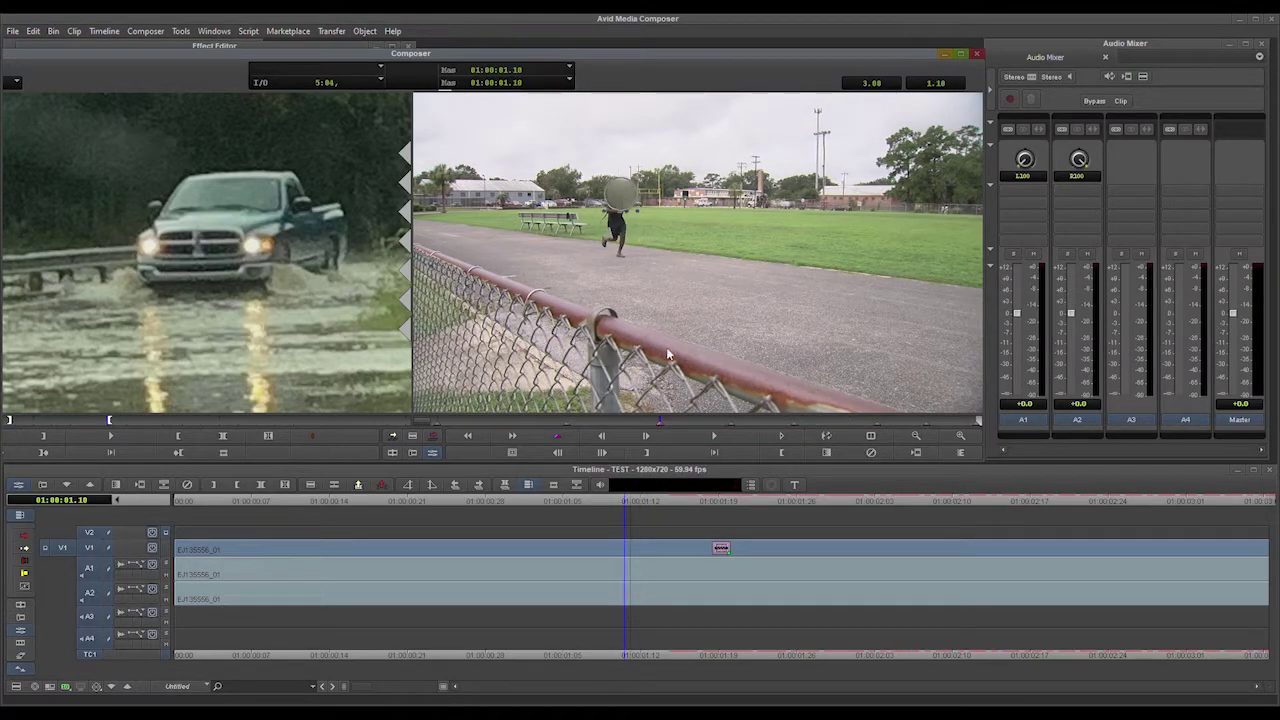
{"action": "left_click", "coordinate": [503, 421]}
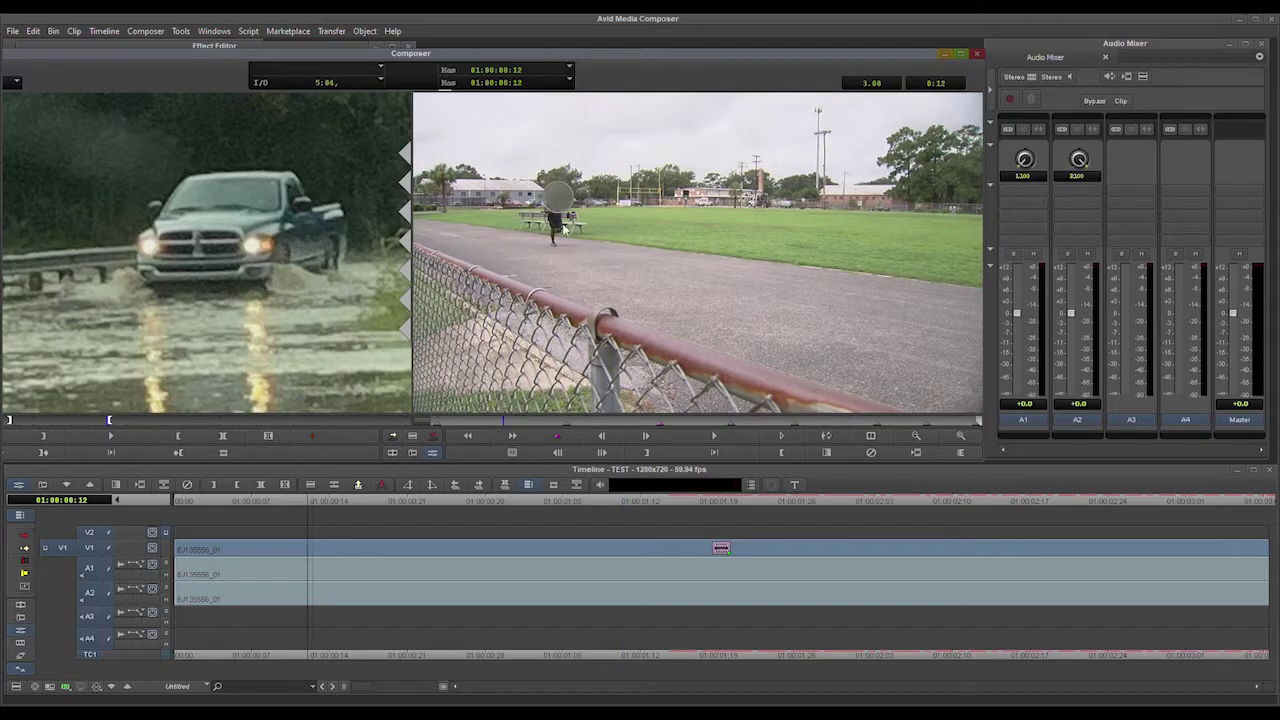
{"action": "left_click", "coordinate": [476, 437]}
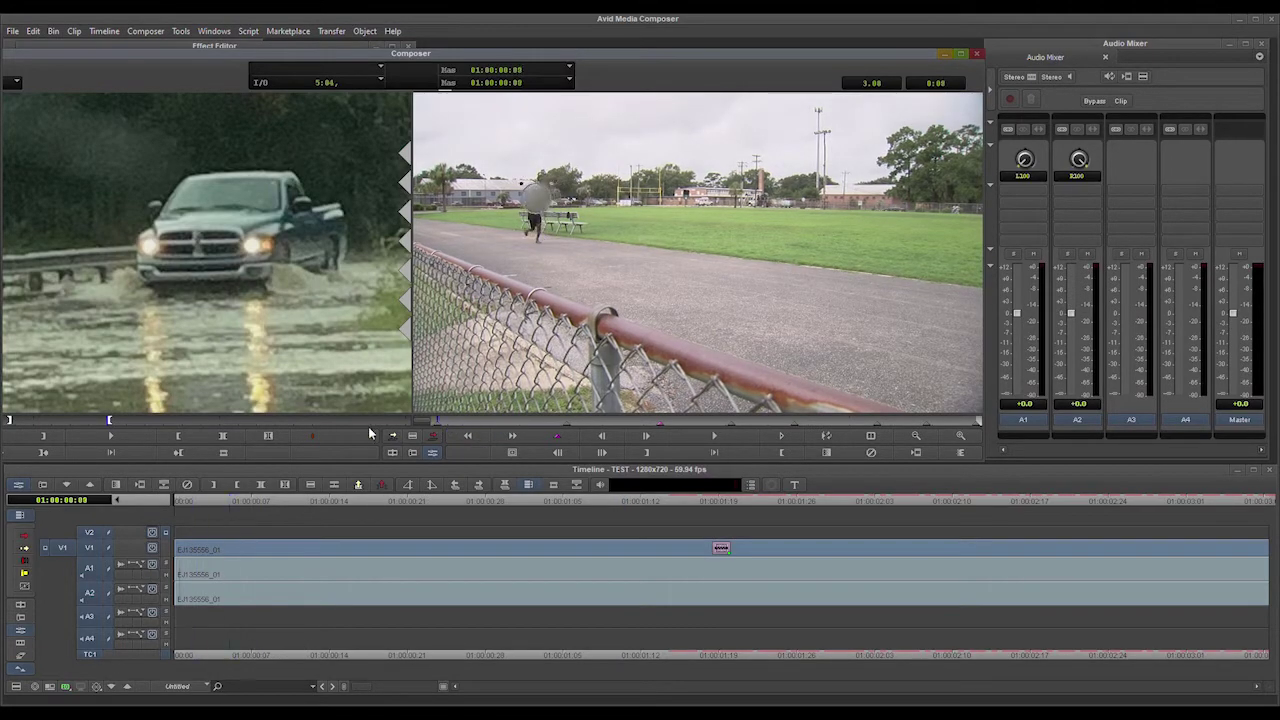
Play back the tracked face blur, rewind, then move to the sequence's last frame
{"action": "key", "text": "space"}
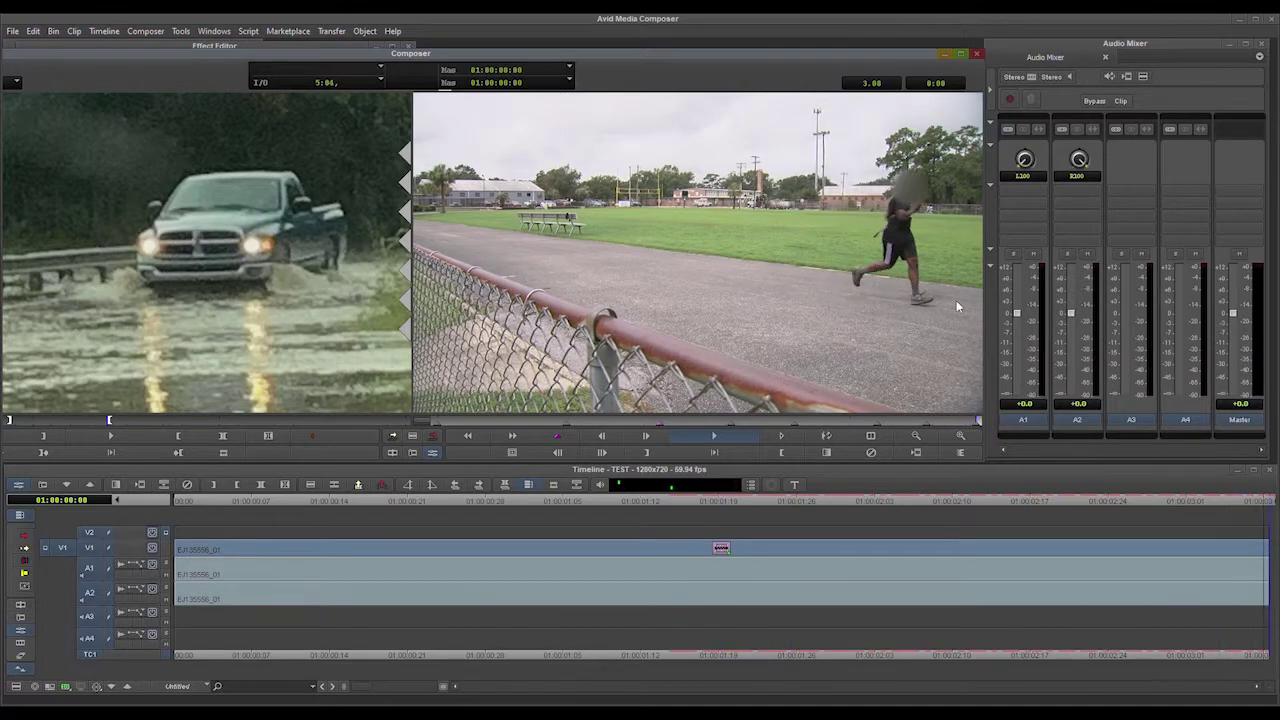
{"action": "left_click", "coordinate": [470, 436]}
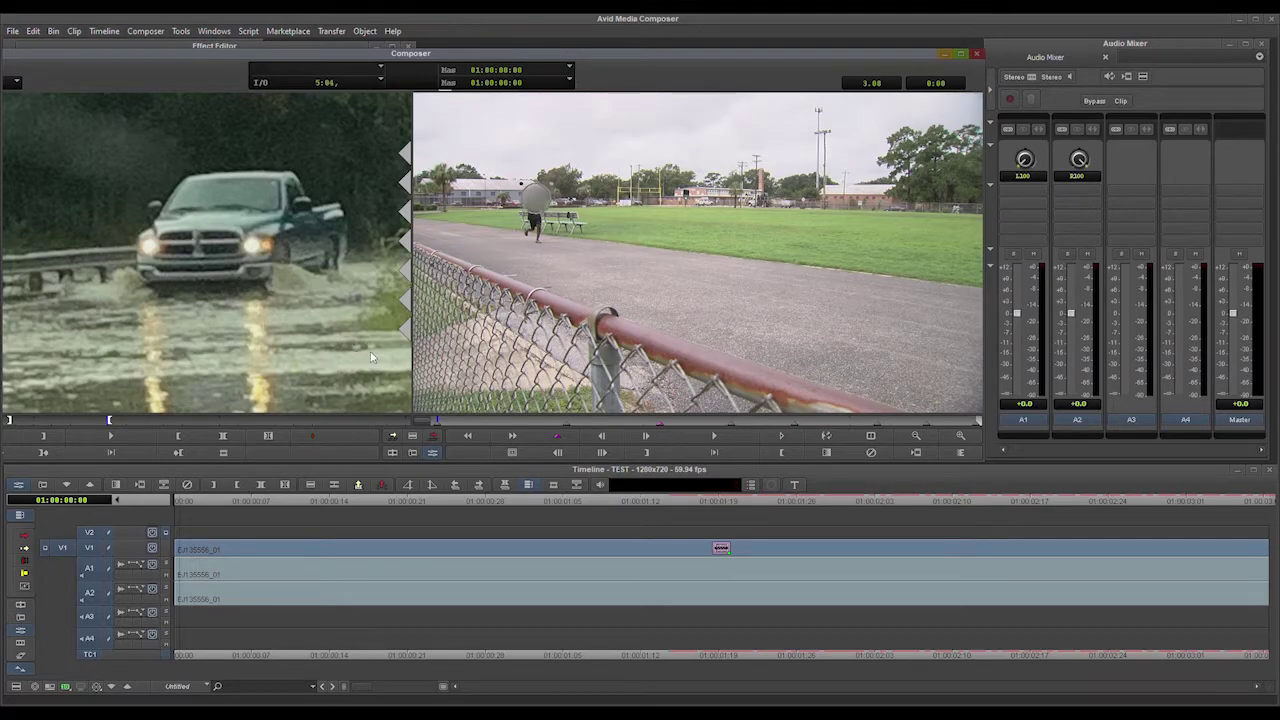
{"action": "left_click_drag", "start_coordinate": [372, 501], "coordinate": [1268, 500]}
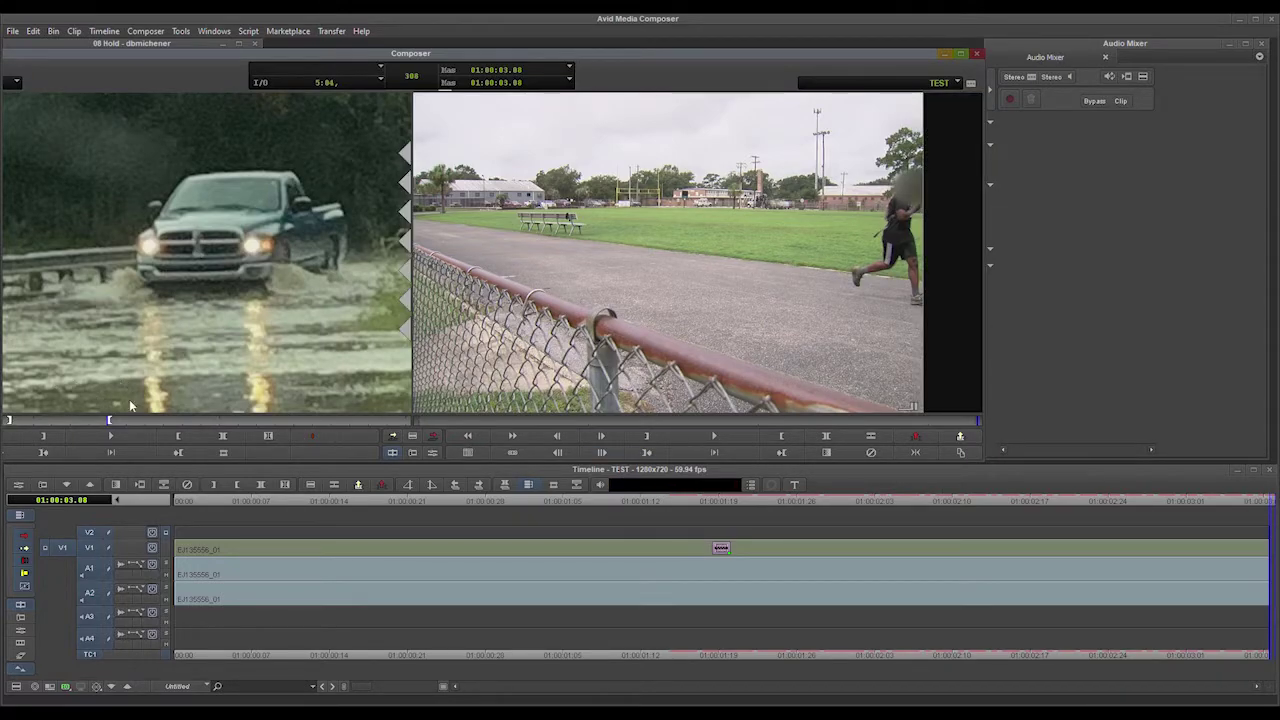
Add the FLOODING clip to the sequence end and apply Blur Effect to it
{"action": "key", "text": "b"}
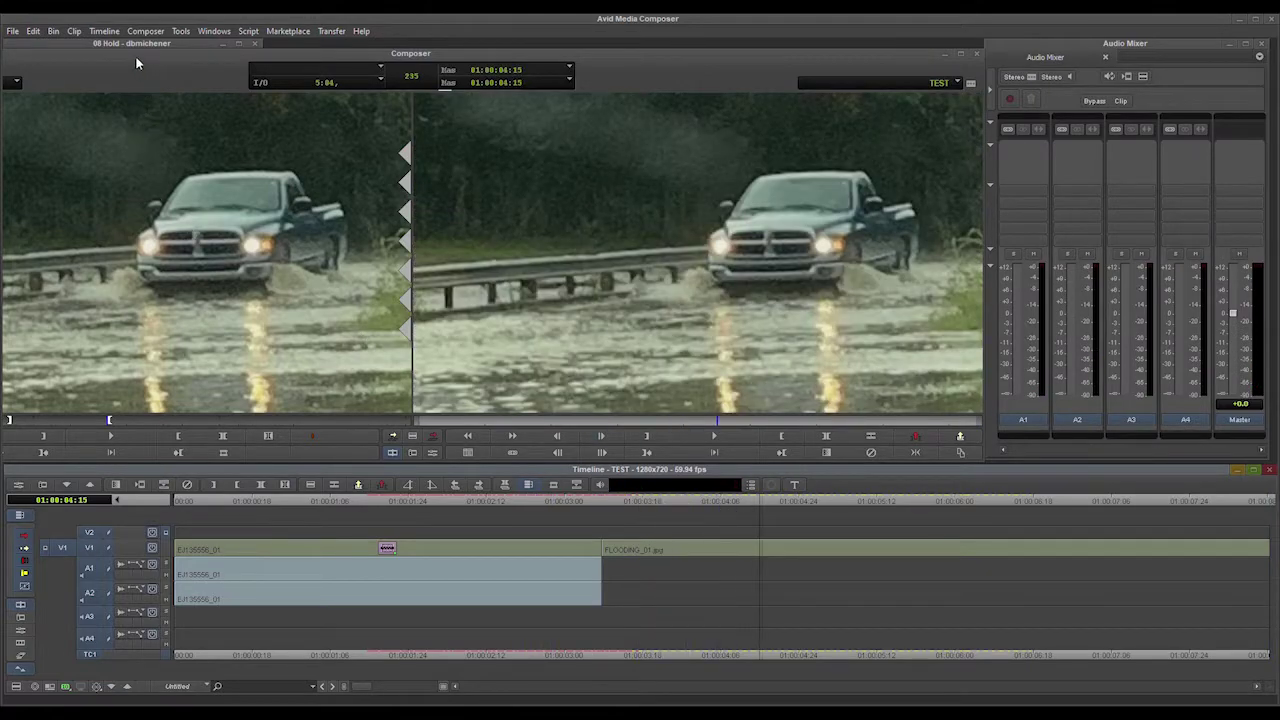
{"action": "left_click", "coordinate": [135, 44]}
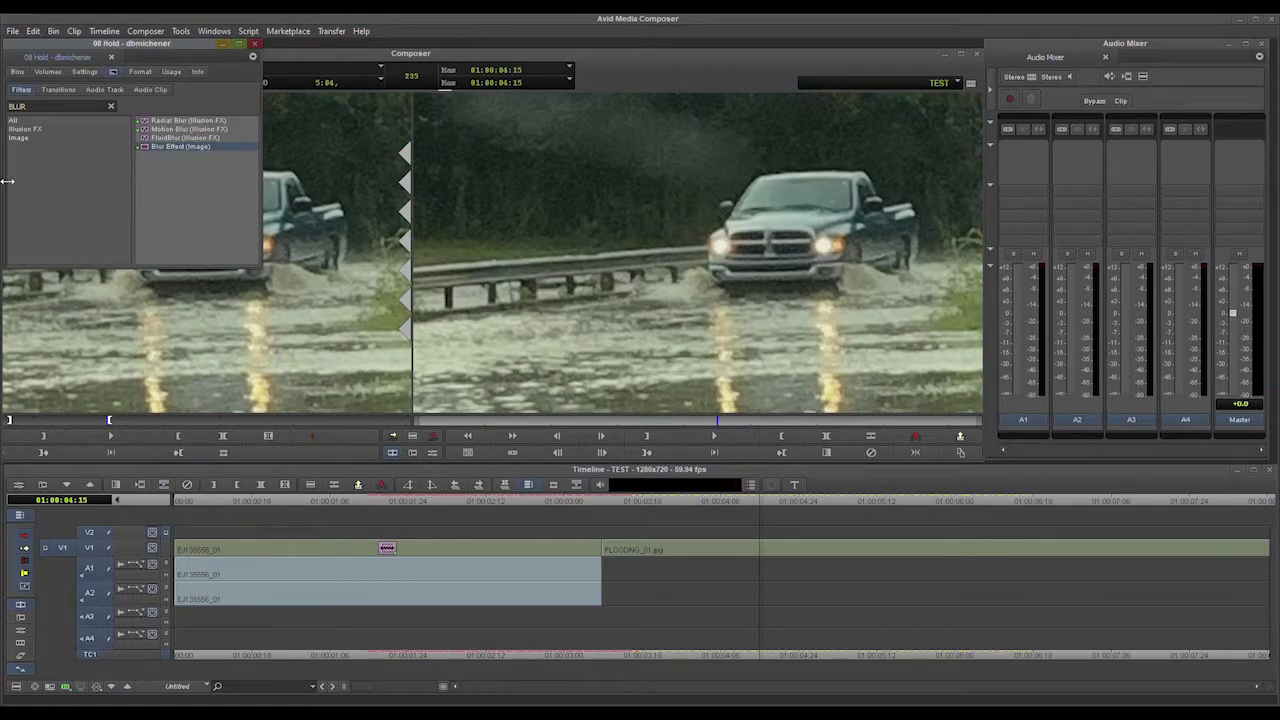
{"action": "left_click_drag", "start_coordinate": [154, 143], "coordinate": [713, 558]}
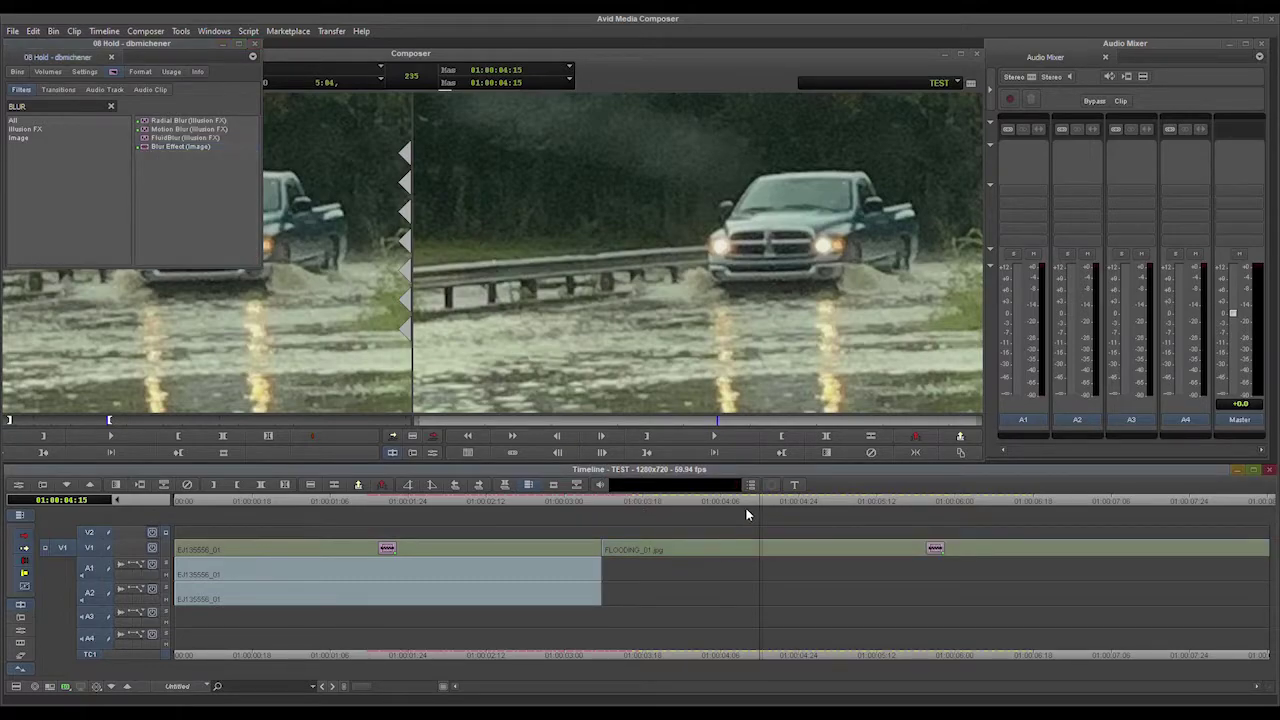
{"action": "left_click", "coordinate": [746, 514]}
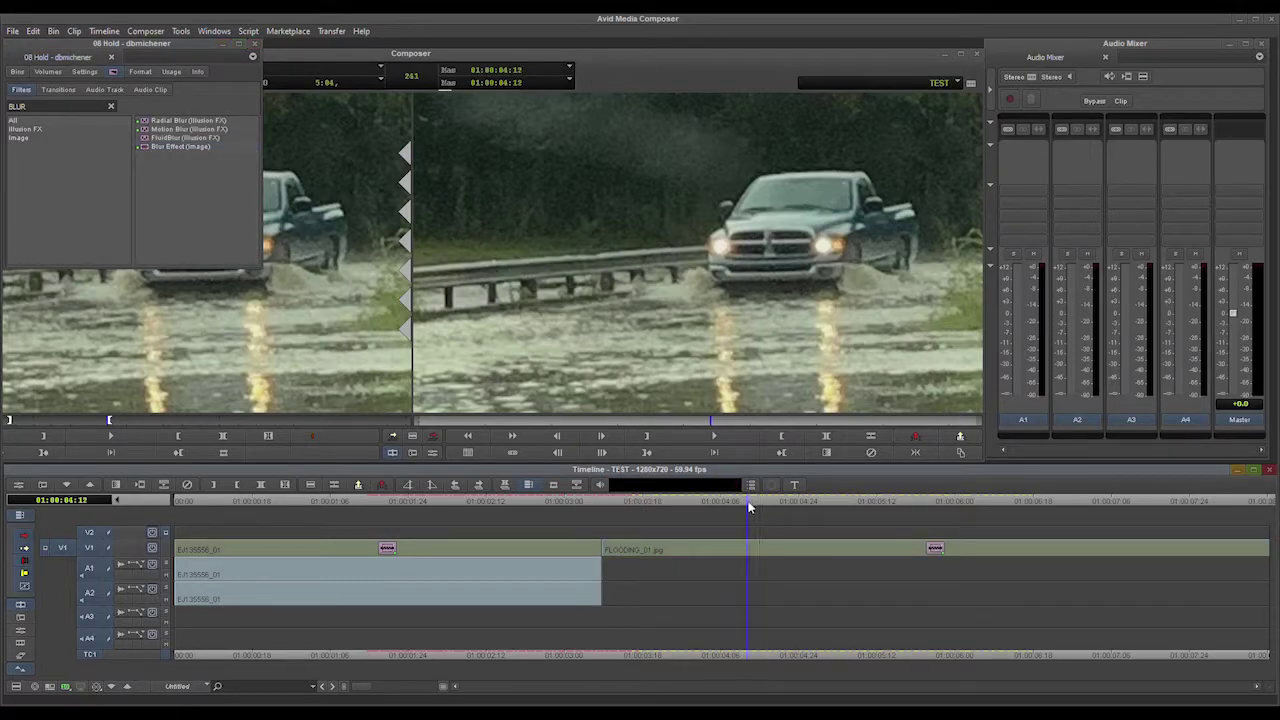
{"action": "left_click", "coordinate": [22, 634]}
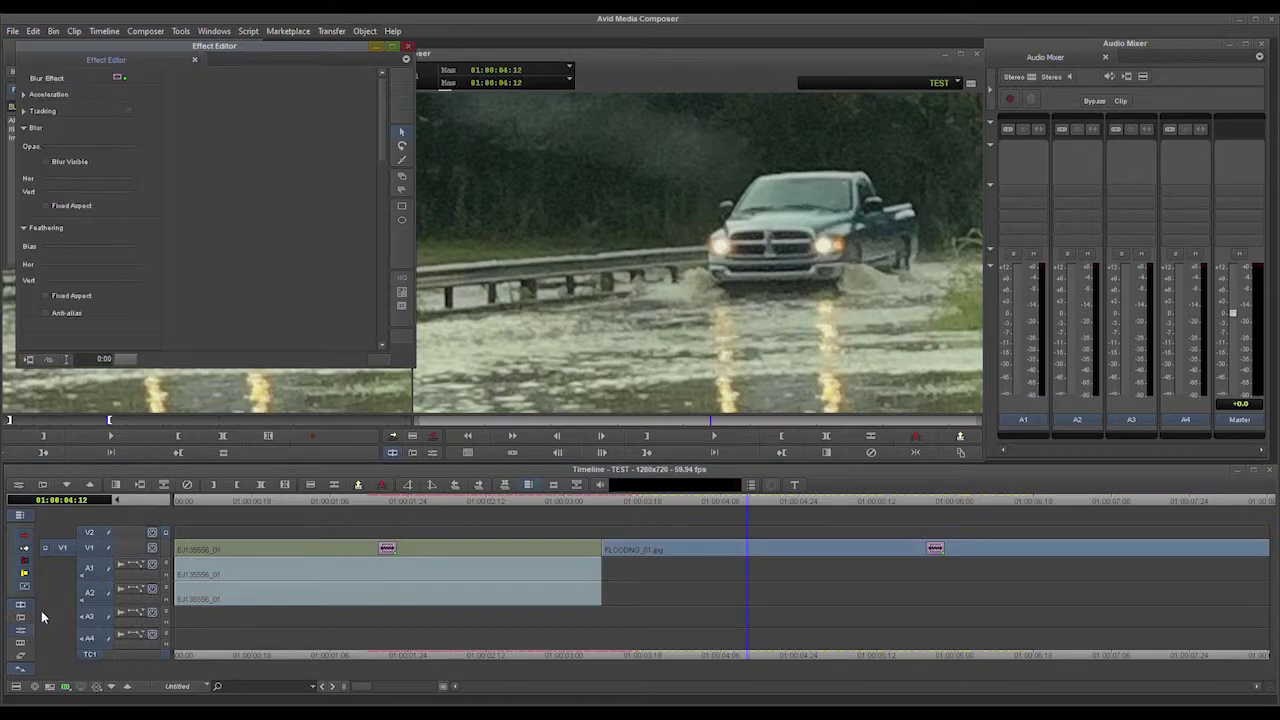
Draw a rectangular blur box over the pickup truck and bring its parameters forward
{"action": "left_click", "coordinate": [403, 210]}
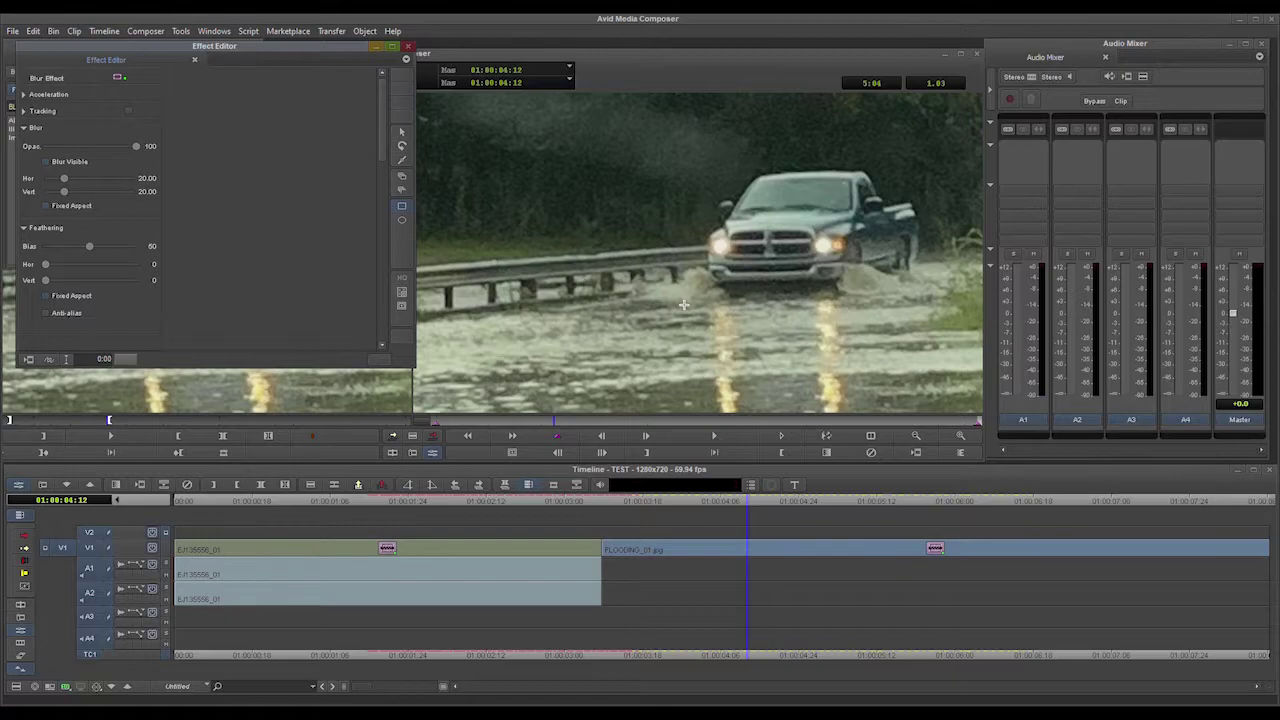
{"action": "left_click_drag", "start_coordinate": [680, 300], "coordinate": [945, 139]}
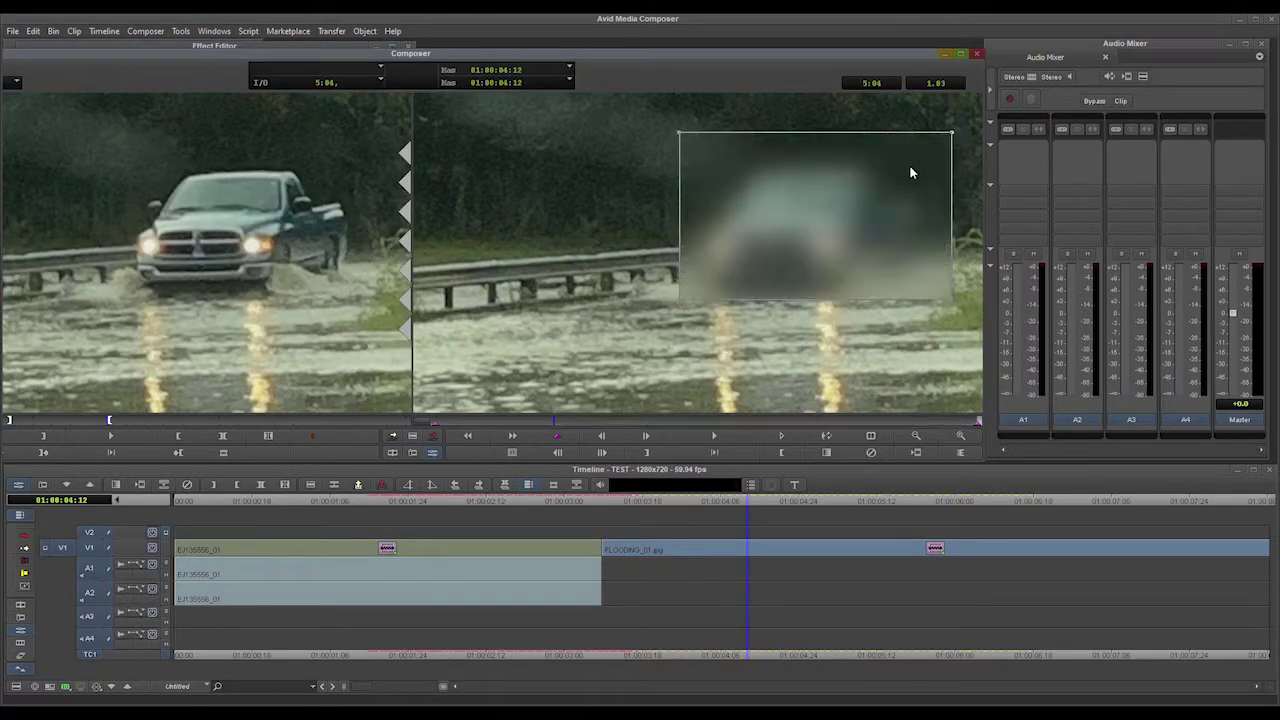
{"action": "left_click", "coordinate": [575, 328]}
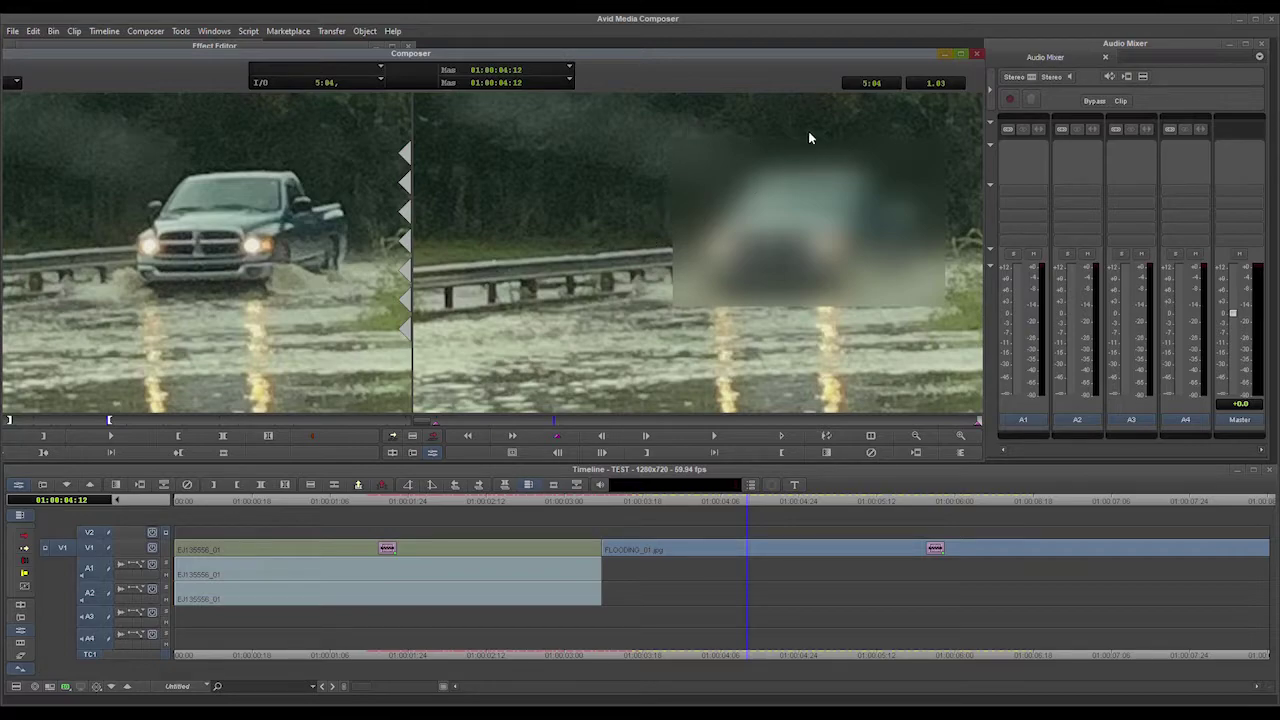
{"action": "left_click", "coordinate": [737, 227]}
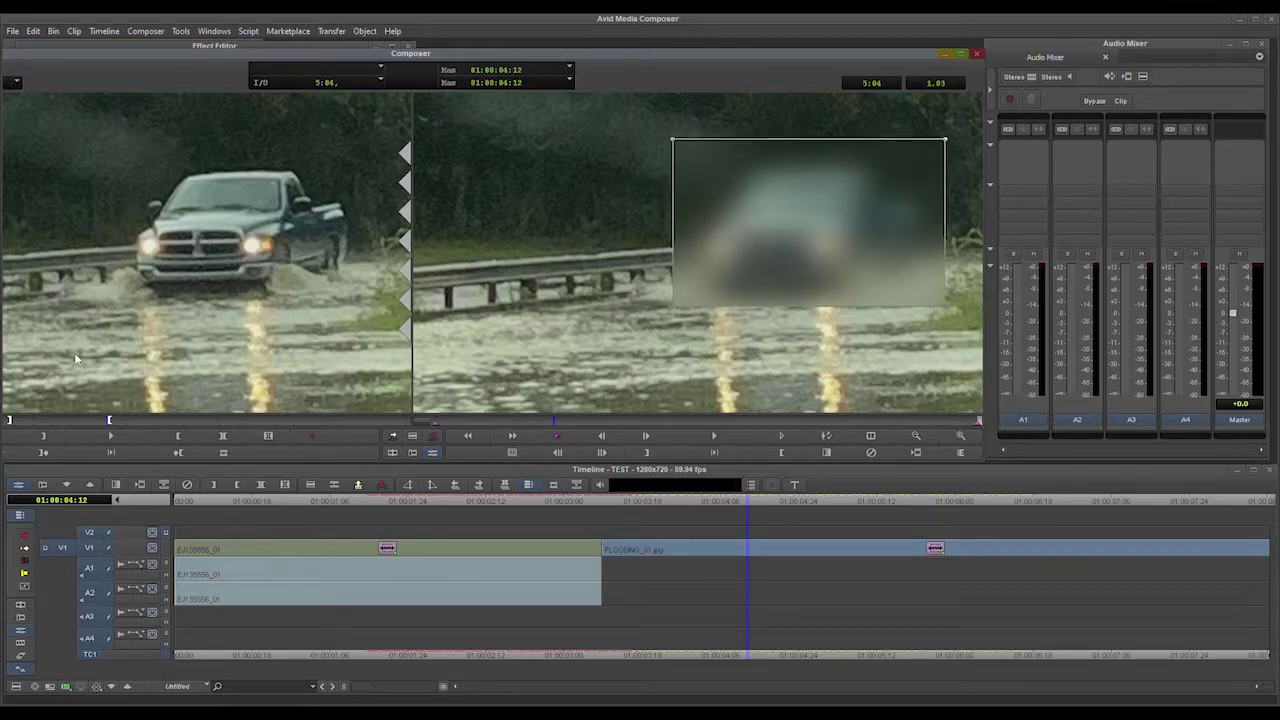
{"action": "left_click", "coordinate": [170, 48]}
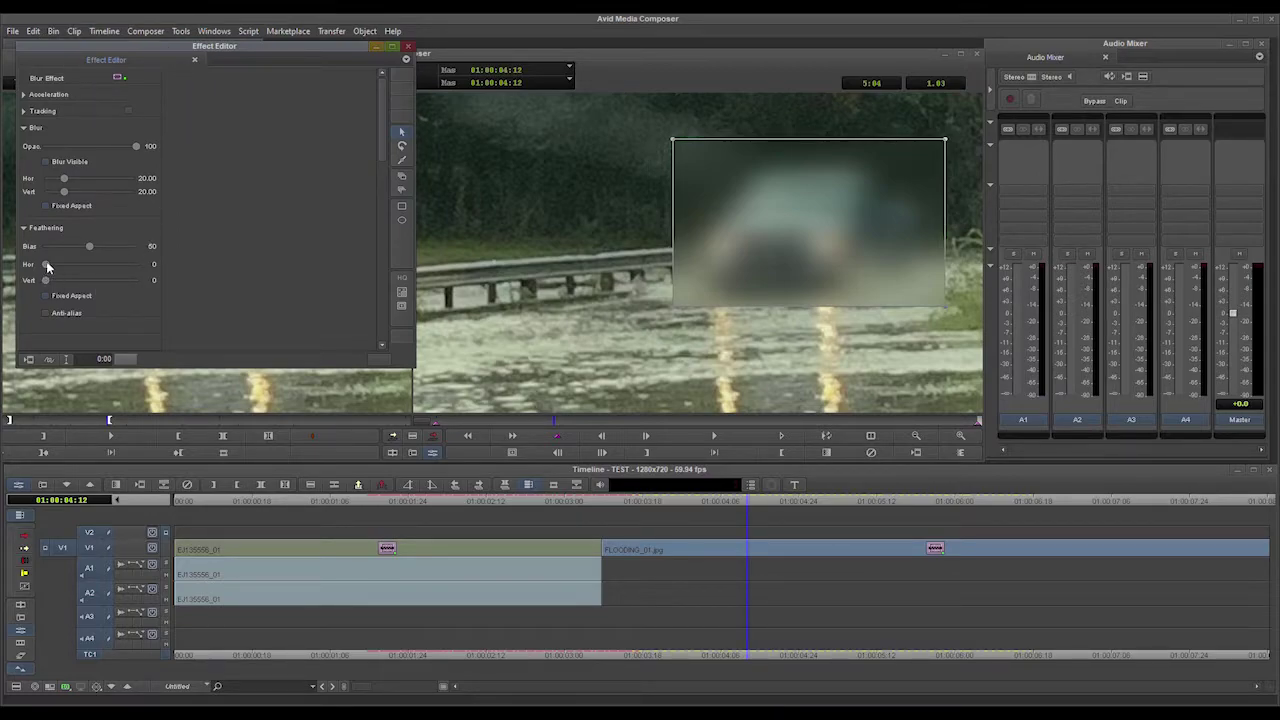
Feather the blur box edges and stretch it to cover the whole FLOODING frame
{"action": "mouse_move", "coordinate": [46, 264]}
{"action": "left_mouse_down"}
{"action": "mouse_move", "coordinate": [106, 266]}
{"action": "mouse_move", "coordinate": [70, 269]}
{"action": "left_mouse_up"}
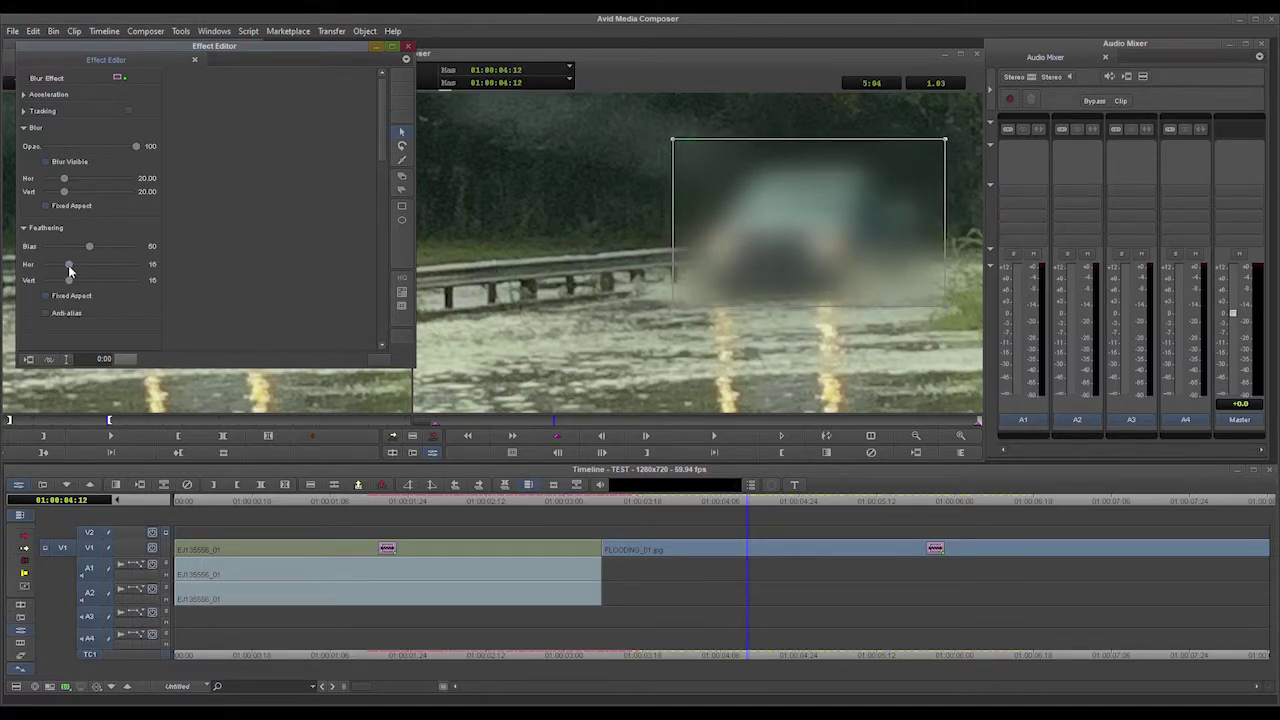
{"action": "left_click", "coordinate": [588, 250]}
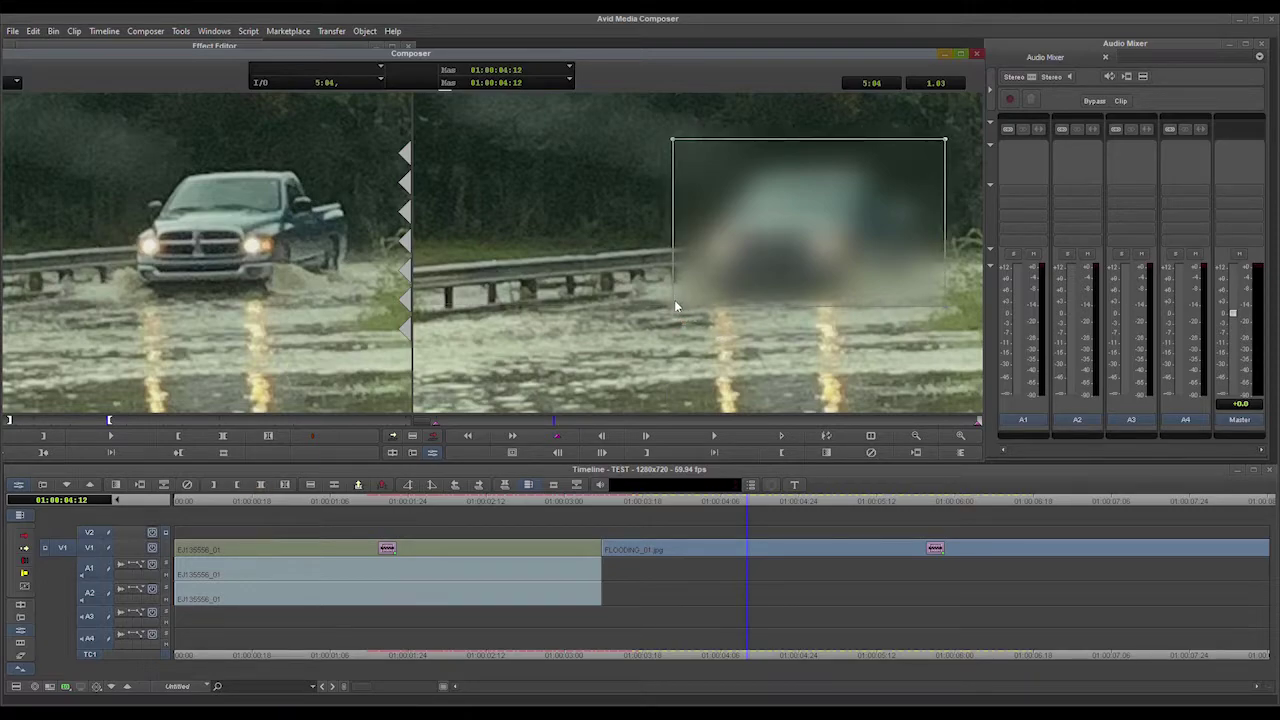
{"action": "left_click_drag", "start_coordinate": [673, 306], "coordinate": [412, 412]}
{"action": "left_click_drag", "start_coordinate": [955, 153], "coordinate": [1062, 86]}
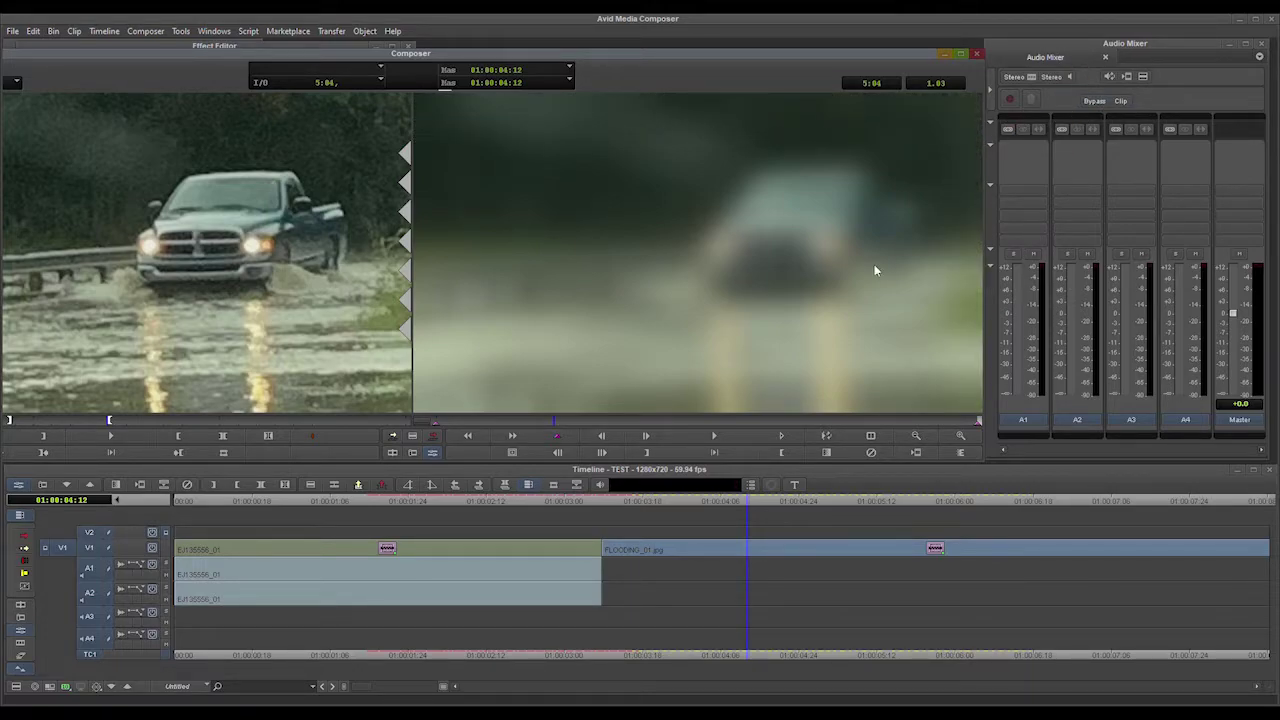
{"action": "left_click", "coordinate": [755, 505]}
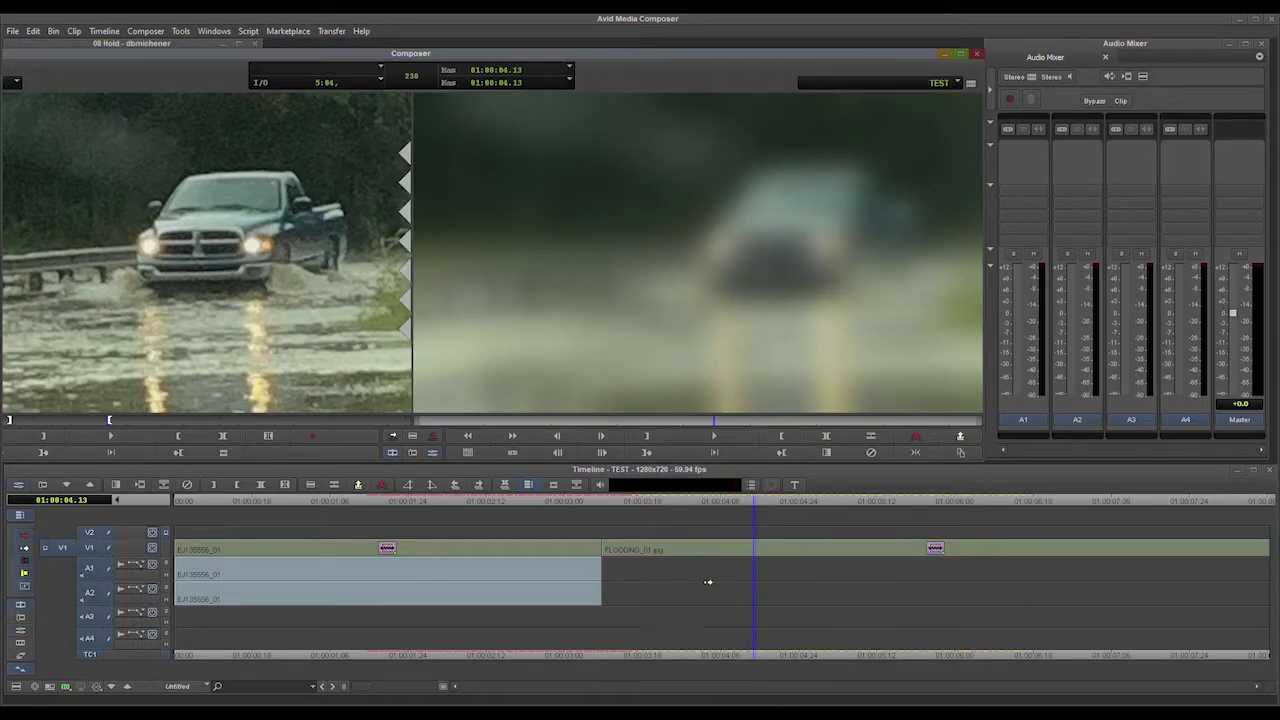
Remove the FLOODING clip's Blur Effect and apply 3D Warp found by searching '3D'
{"action": "left_click", "coordinate": [190, 487]}
{"action": "left_click", "coordinate": [190, 489]}
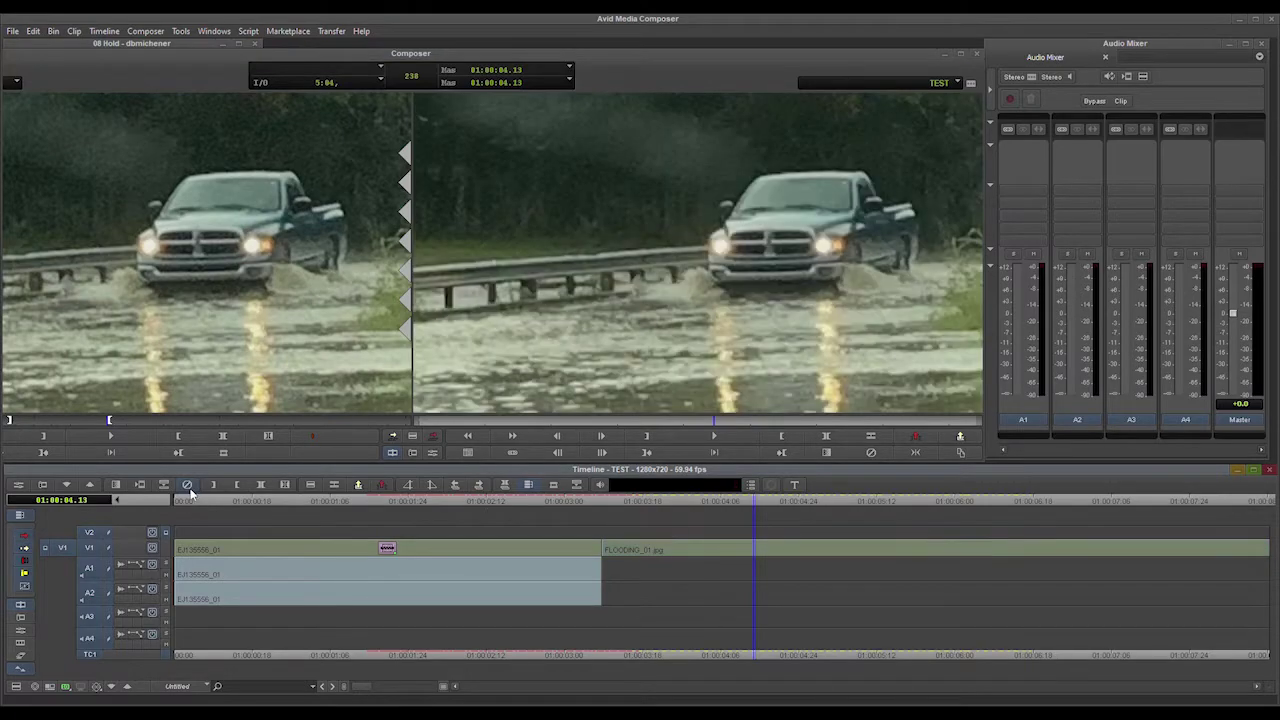
{"action": "left_click", "coordinate": [122, 44]}
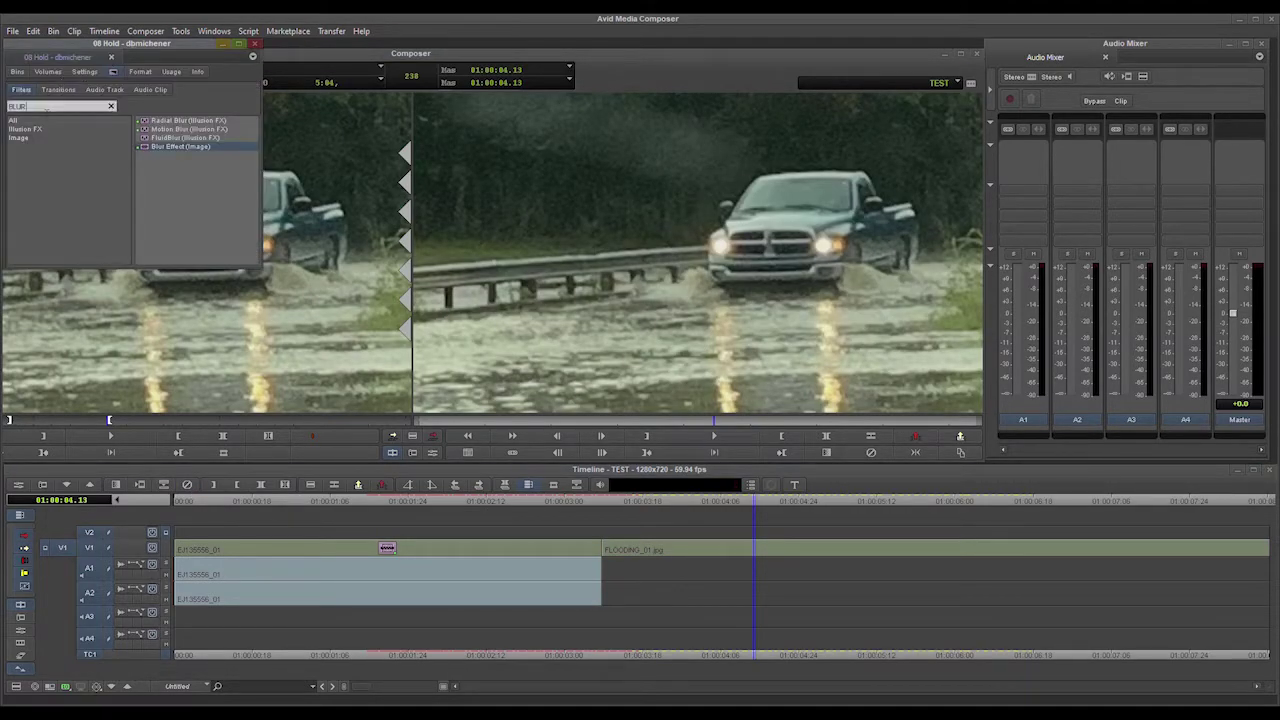
{"action": "type", "text": "3D"}
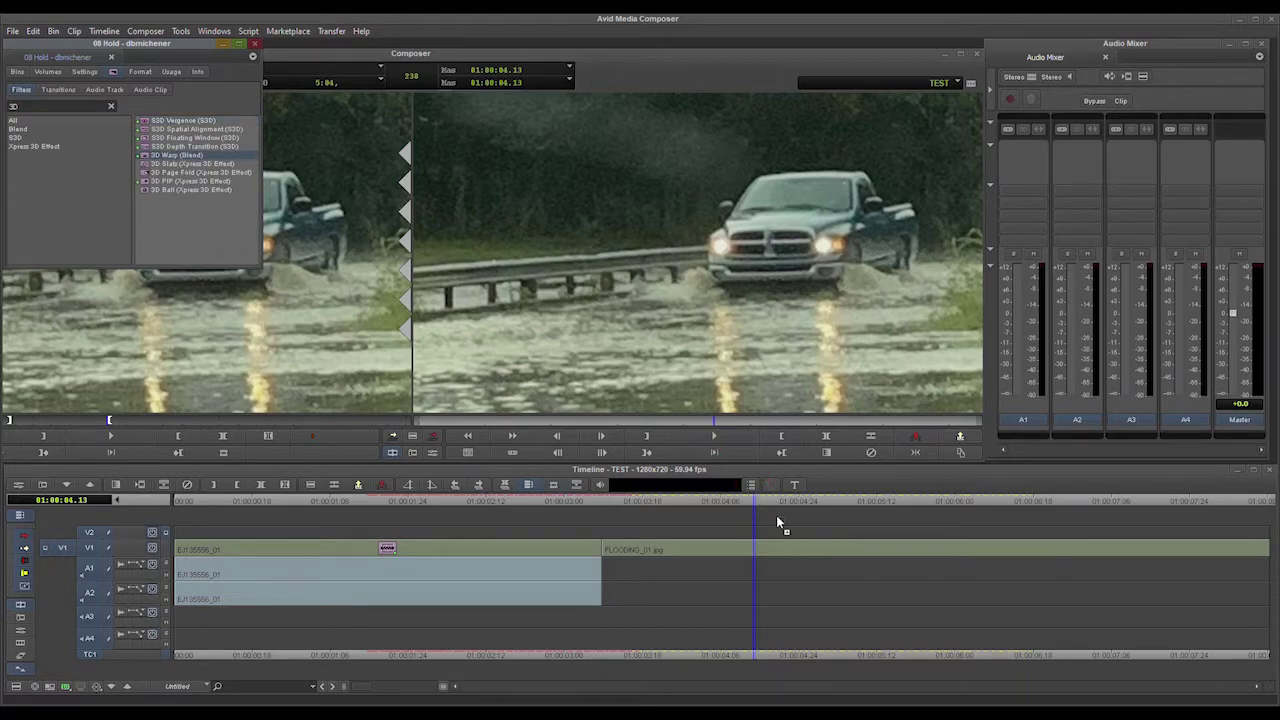
{"action": "left_click_drag", "start_coordinate": [765, 547], "coordinate": [765, 547]}
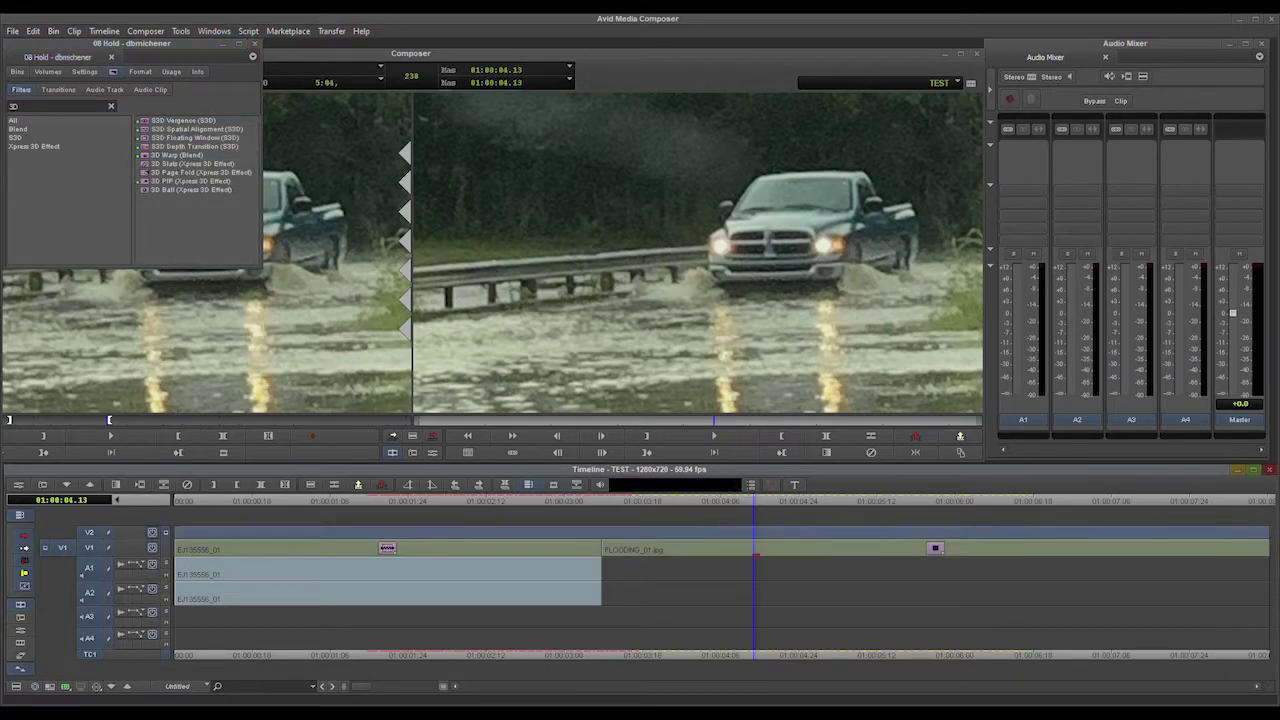
{"action": "left_click", "coordinate": [24, 639]}
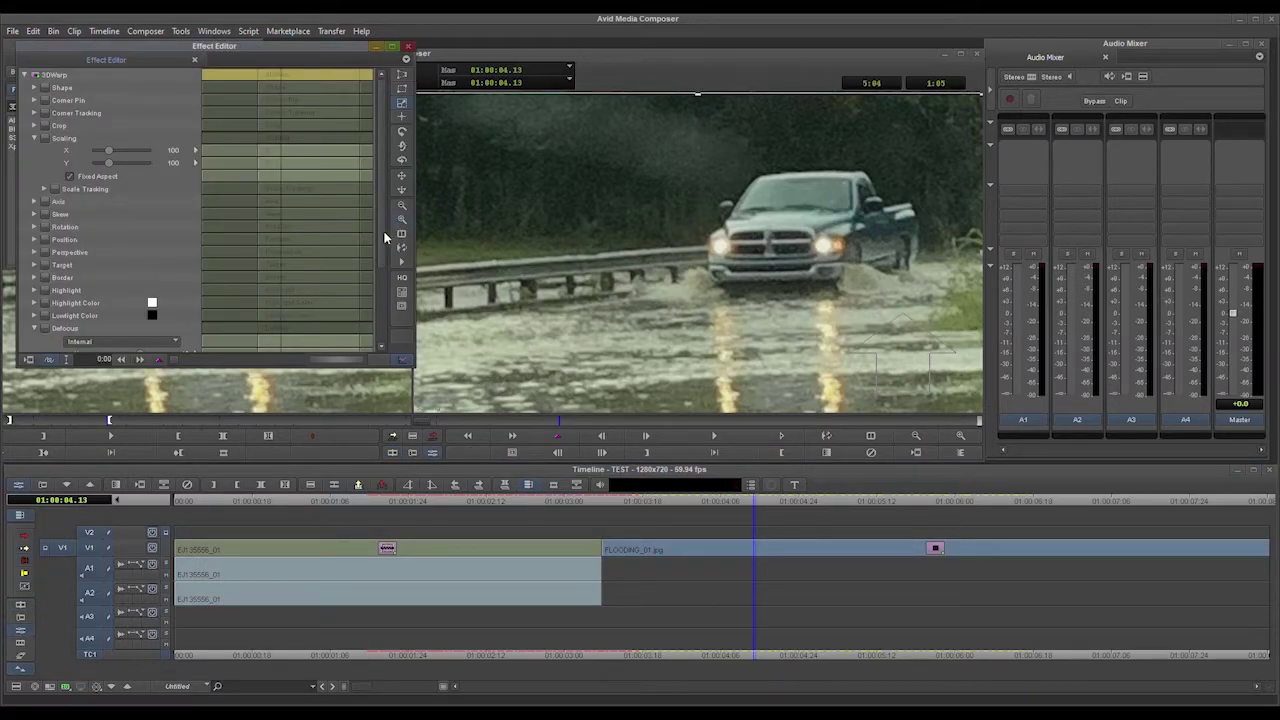
Set 3D Warp Defocus to FG Only with amounts raised to about 200, then preview
{"action": "left_click_drag", "start_coordinate": [383, 230], "coordinate": [383, 320]}
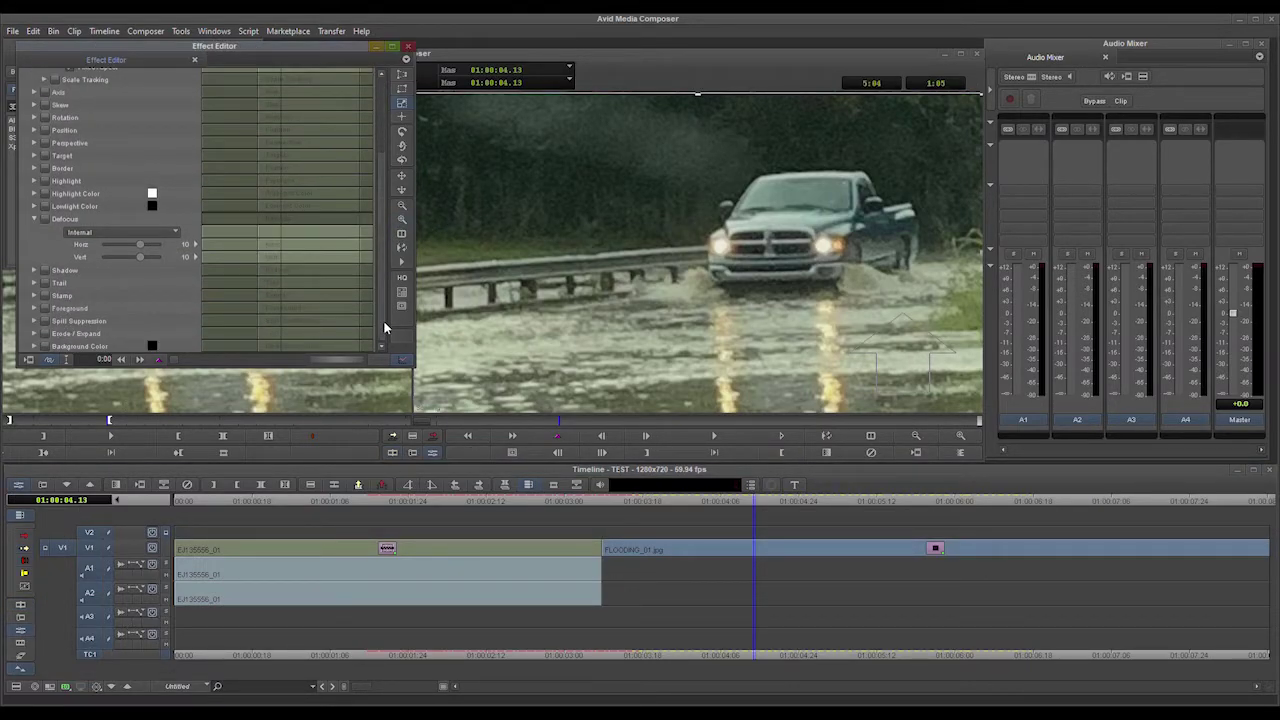
{"action": "left_click", "coordinate": [34, 218]}
{"action": "left_click", "coordinate": [35, 220]}
{"action": "left_click_drag", "start_coordinate": [140, 259], "coordinate": [200, 262]}
{"action": "left_click_drag", "start_coordinate": [100, 248], "coordinate": [152, 260]}
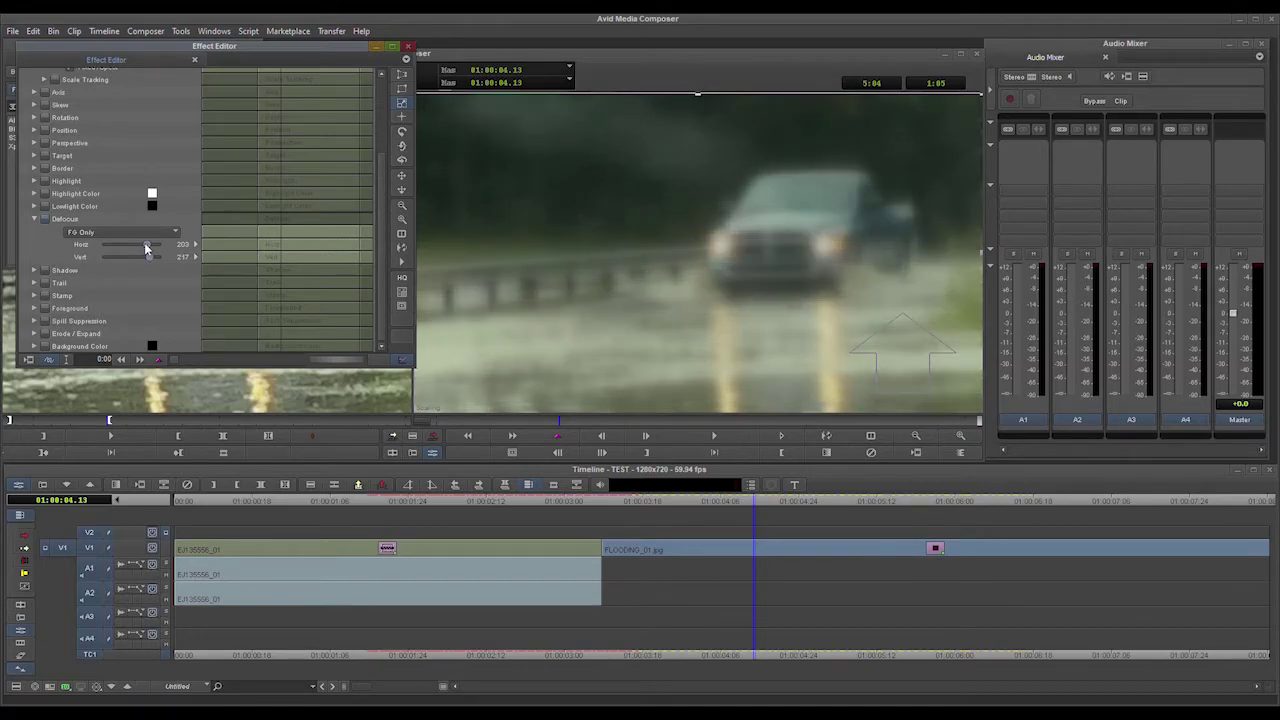
{"action": "left_click", "coordinate": [766, 282]}
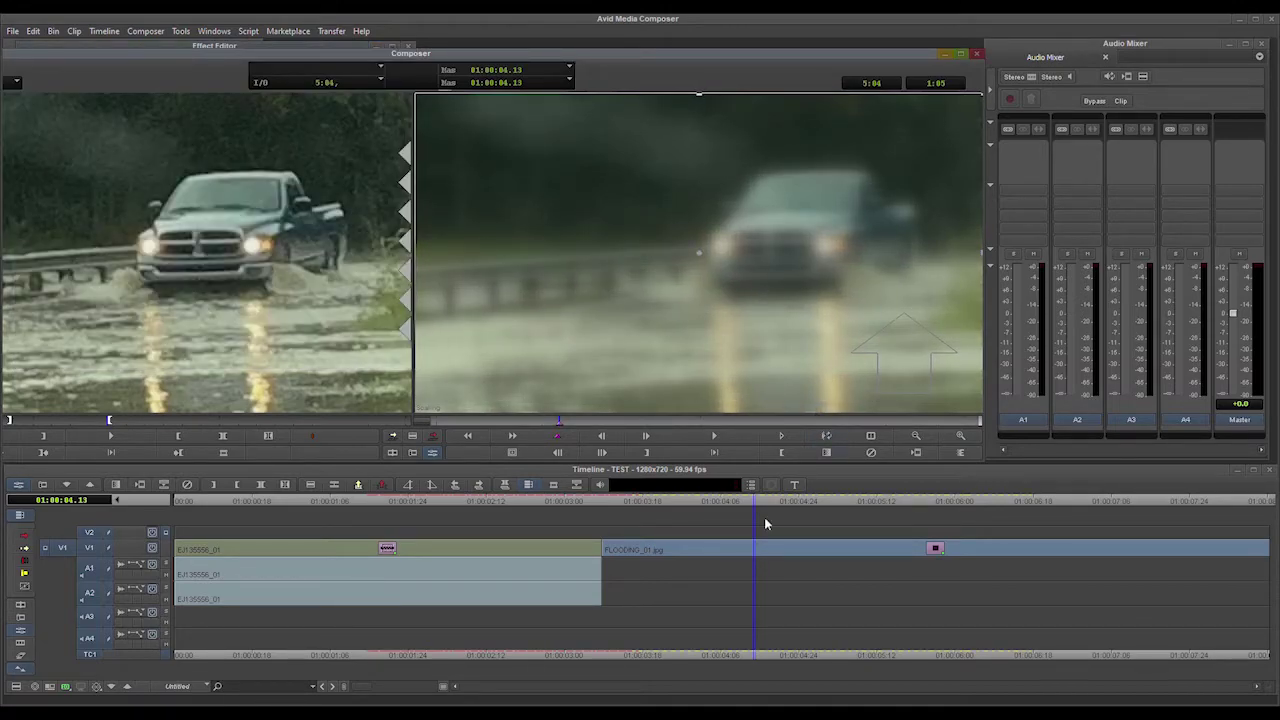
{"action": "left_click_drag", "start_coordinate": [751, 511], "coordinate": [658, 533]}
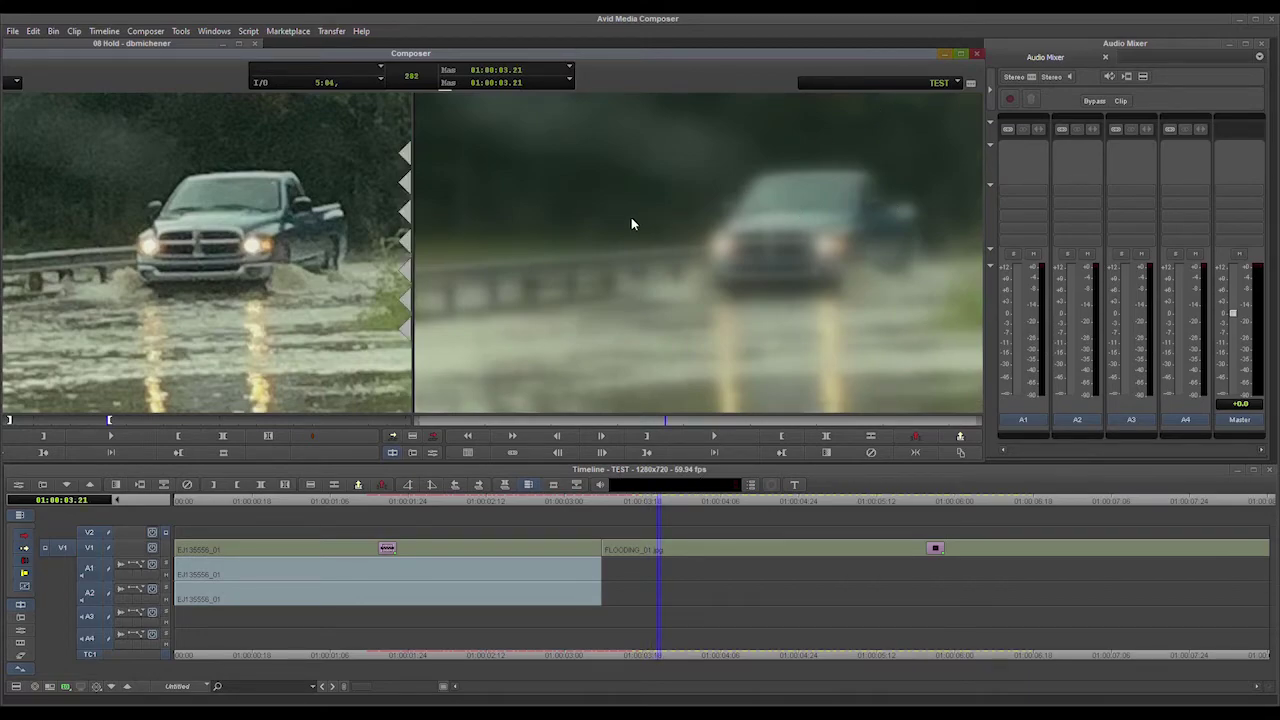
{"action": "left_click", "coordinate": [818, 553]}
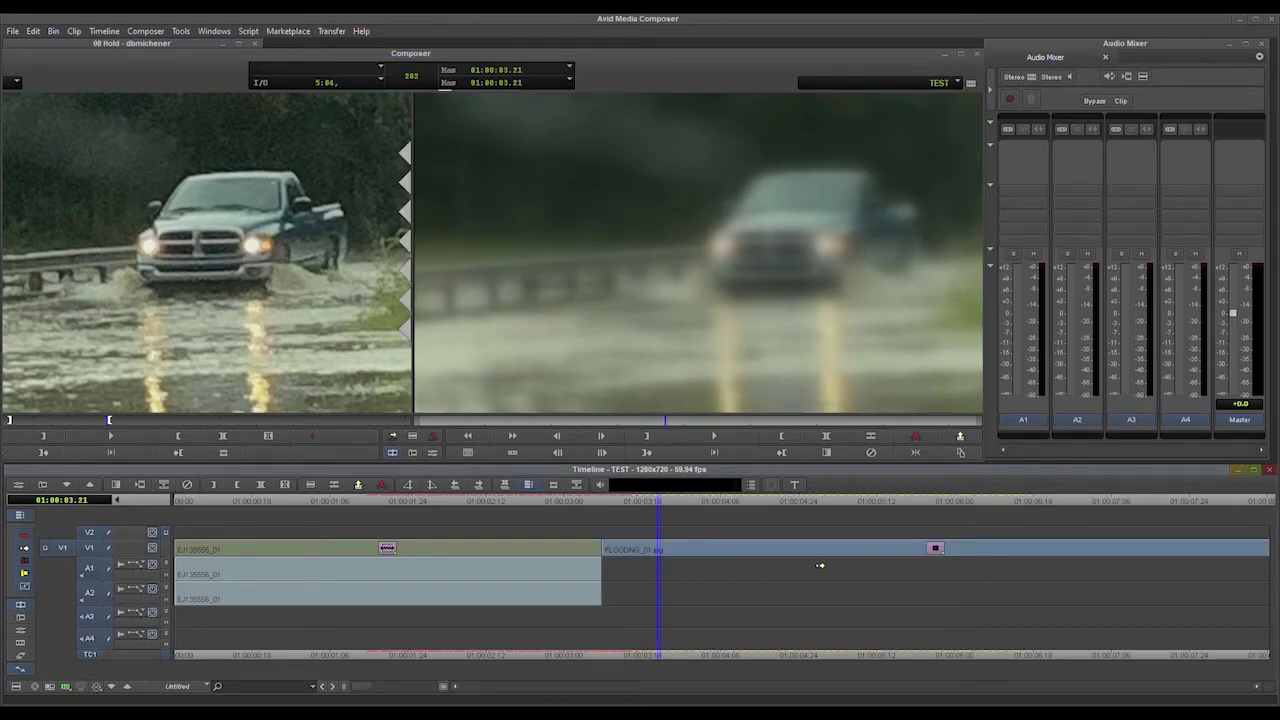
{"action": "left_click", "coordinate": [22, 630]}
{"action": "left_click_drag", "start_coordinate": [418, 100], "coordinate": [543, 126]}
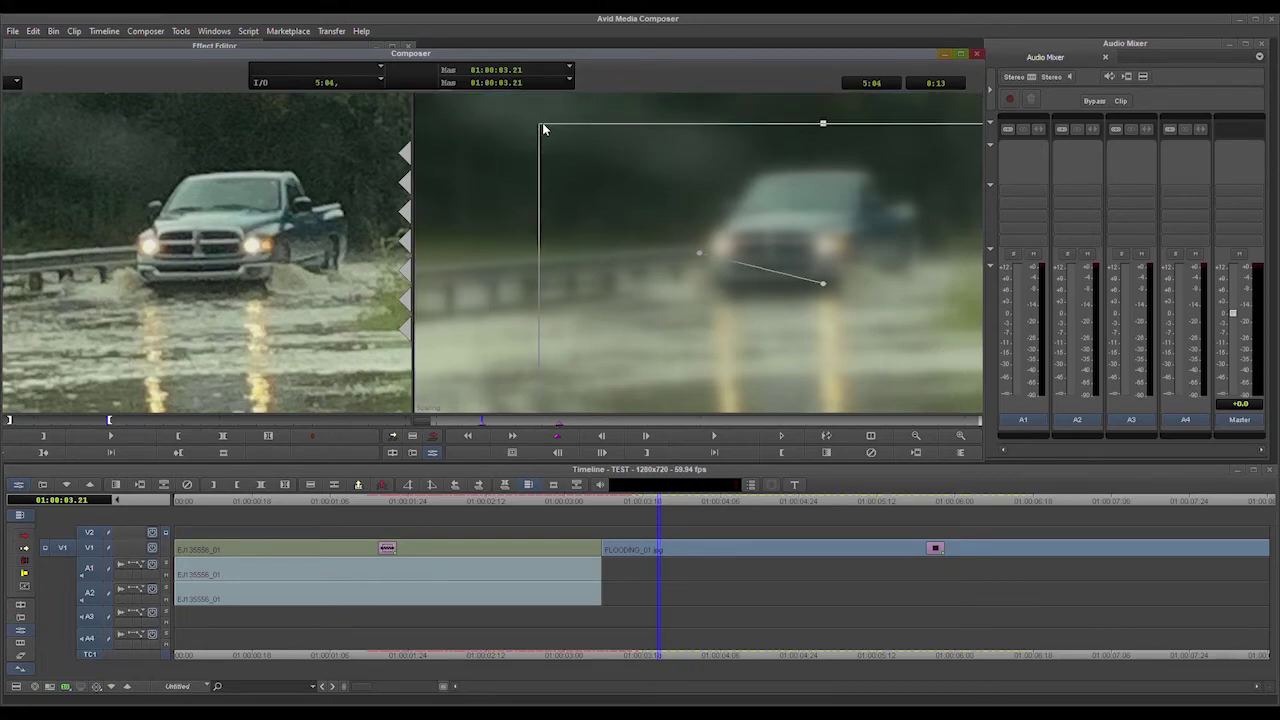
{"action": "key", "text": "ctrl+z"}
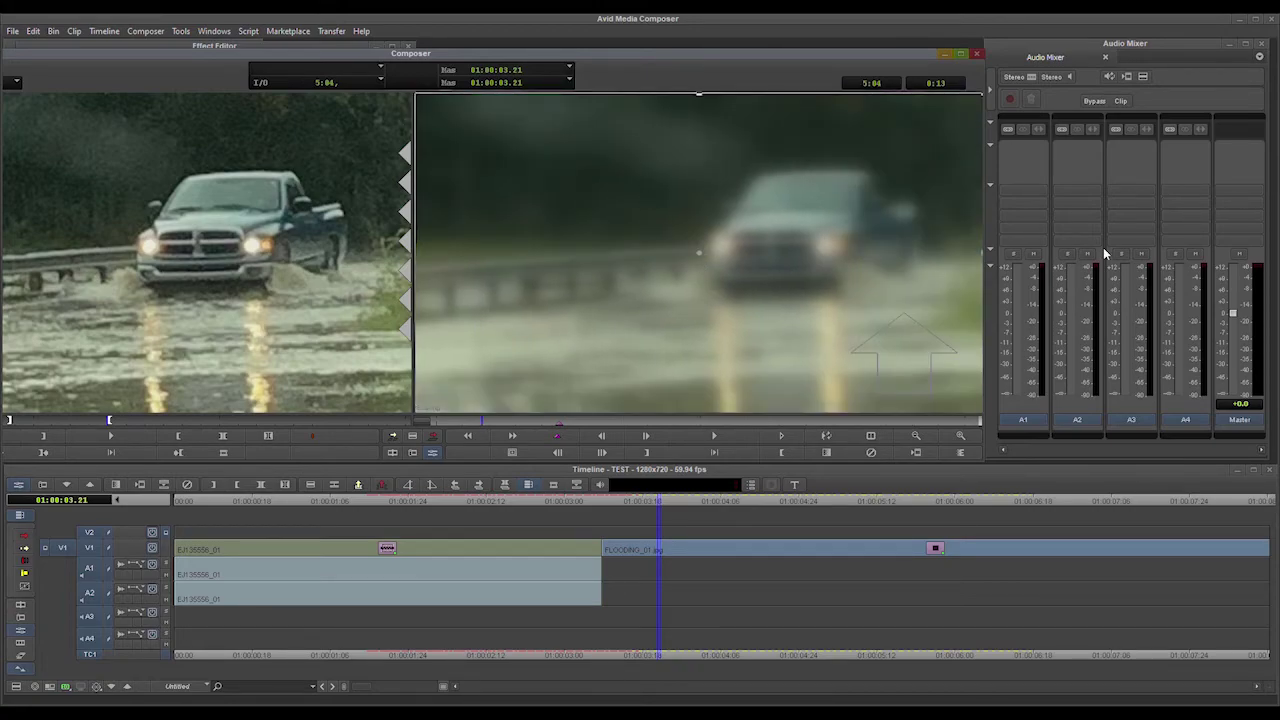